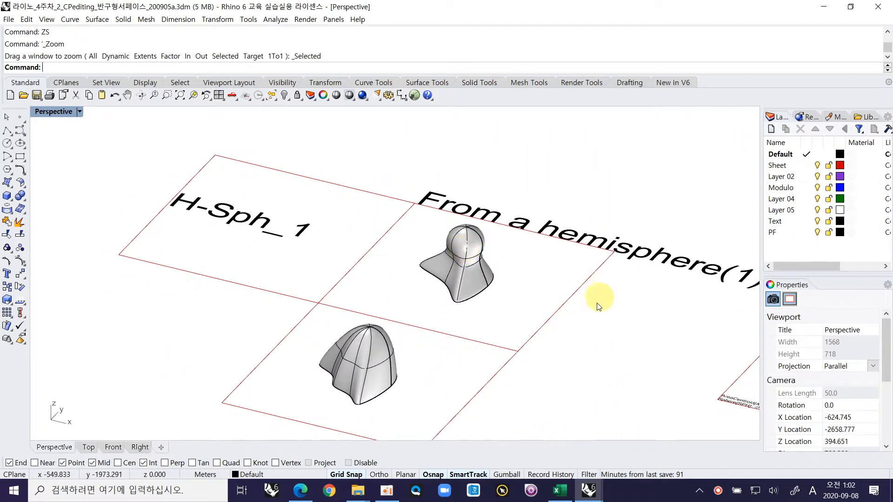
- Create an area centroid point for the rectangle labelled AreaCentroid and Sphere
{"action": "right_click_drag", "start_coordinate": [378, 299], "coordinate": [364, 255]}
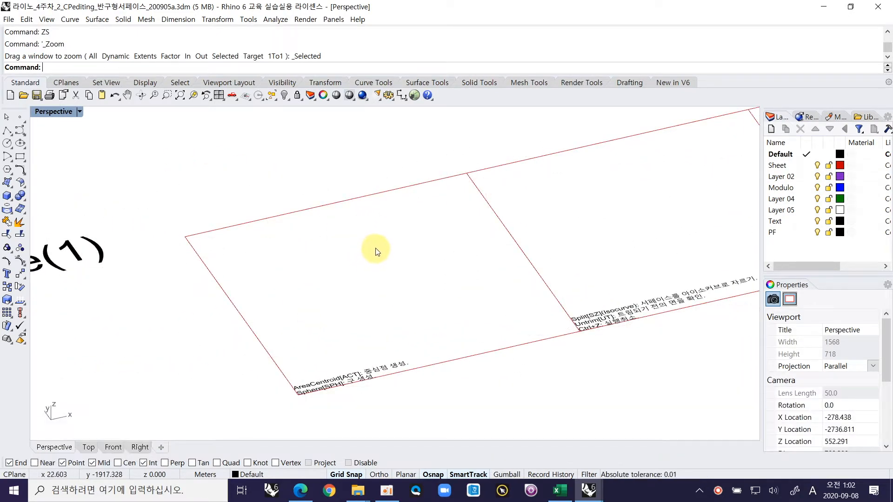
{"action": "left_click", "coordinate": [319, 206]}
{"action": "type", "text": "Areace"}
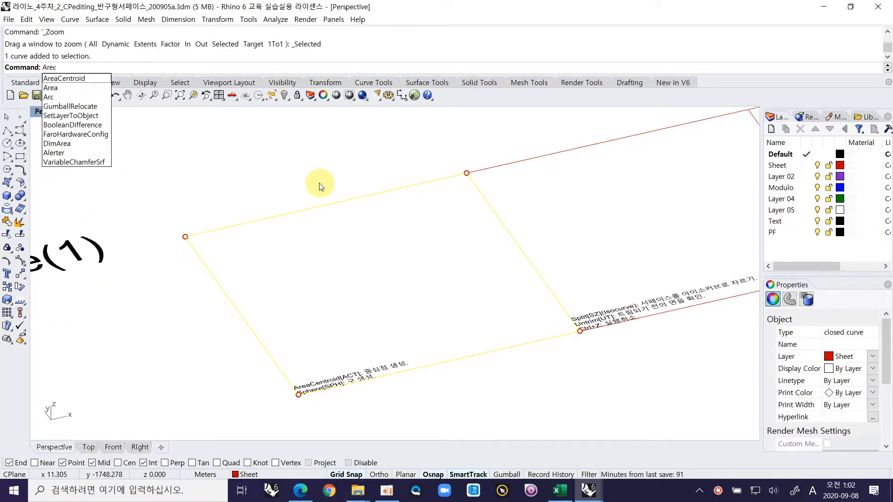
{"action": "key", "text": "BackSpace"}
{"action": "key", "text": "BackSpace"}
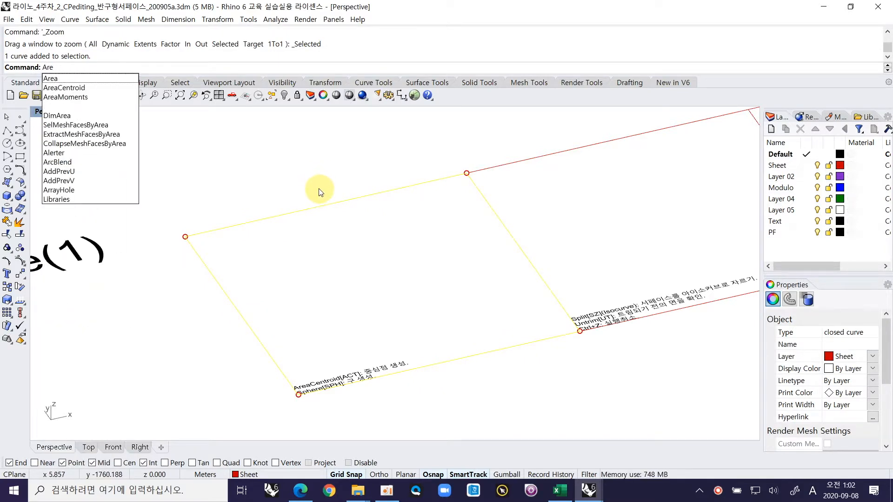
{"action": "type", "text": "aCentroid"}
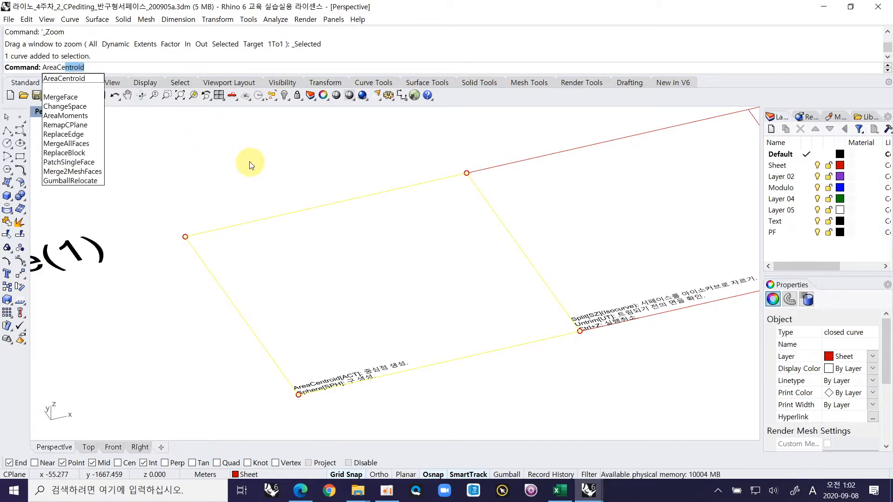
{"action": "key", "text": "Return"}
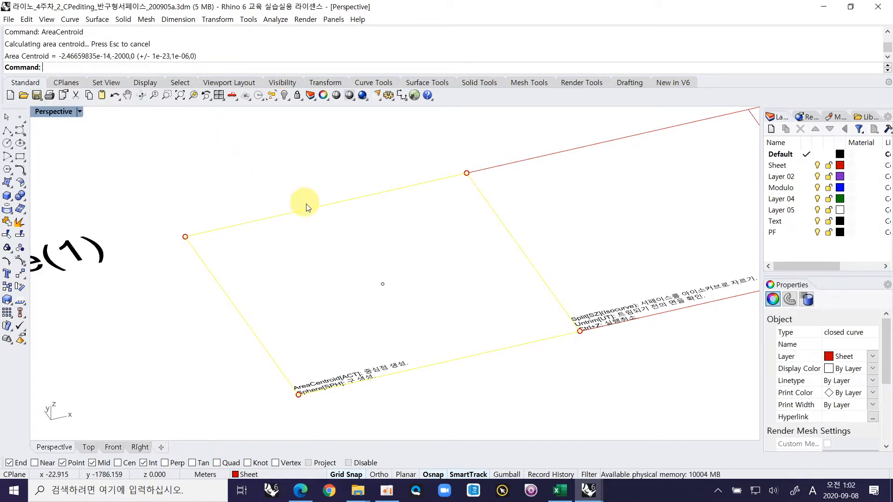
{"action": "key", "text": "Escape"}
- Create a sphere with a 50 m radius centred on the rectangle's centroid point
{"action": "right_click_drag", "start_coordinate": [390, 272], "coordinate": [400, 289]}
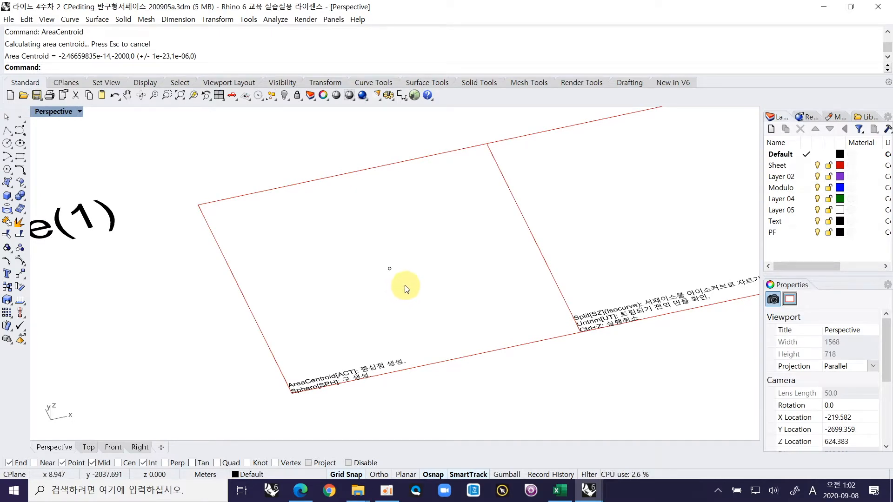
{"action": "scroll", "coordinate": [394, 278], "scroll_direction": "up", "scroll_amount": 3}
{"action": "type", "text": "sph"}
{"action": "key", "text": "Return"}
{"action": "left_click", "coordinate": [387, 264]}
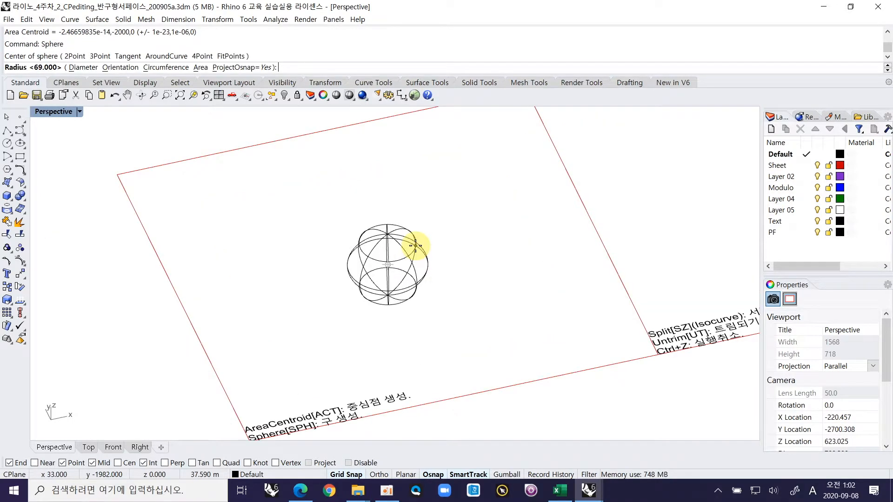
{"action": "key", "text": "shift"}
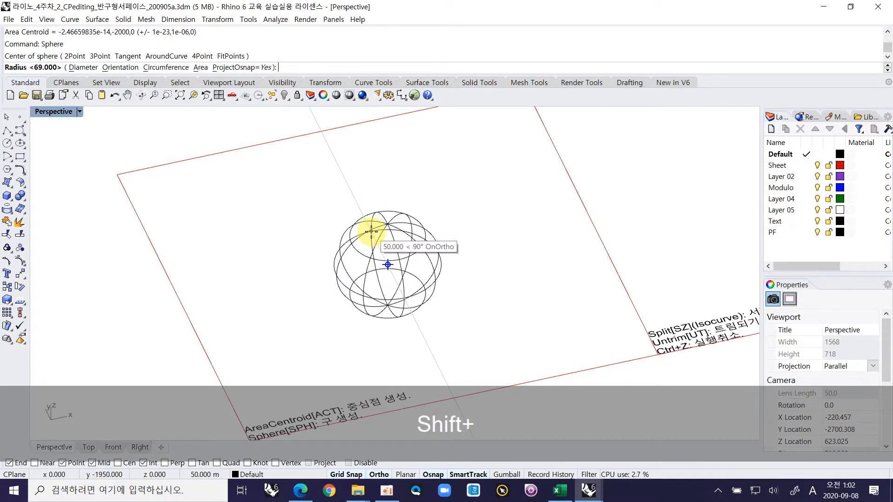
{"action": "left_click", "coordinate": [371, 231]}
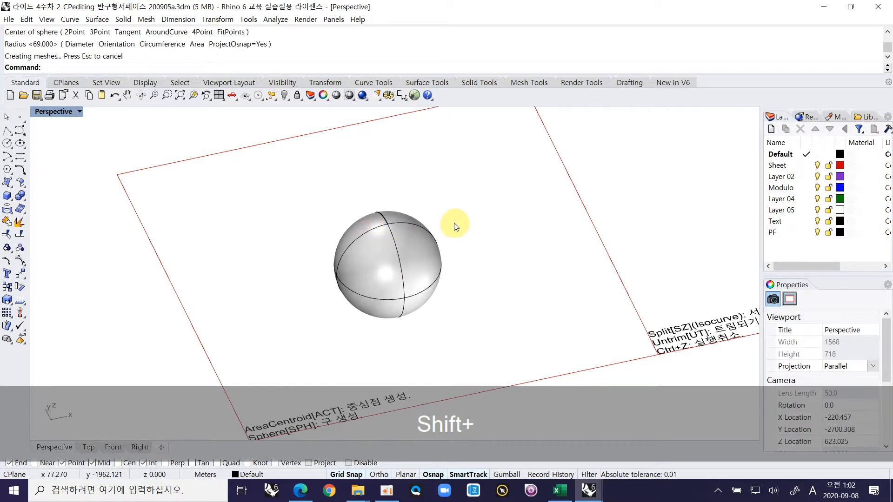
- Copy the sphere and its centre point 400 m into the neighbouring rectangle, from side midpoint to side midpoint
{"action": "left_click_drag", "start_coordinate": [478, 299], "coordinate": [328, 229], "text": "shift"}
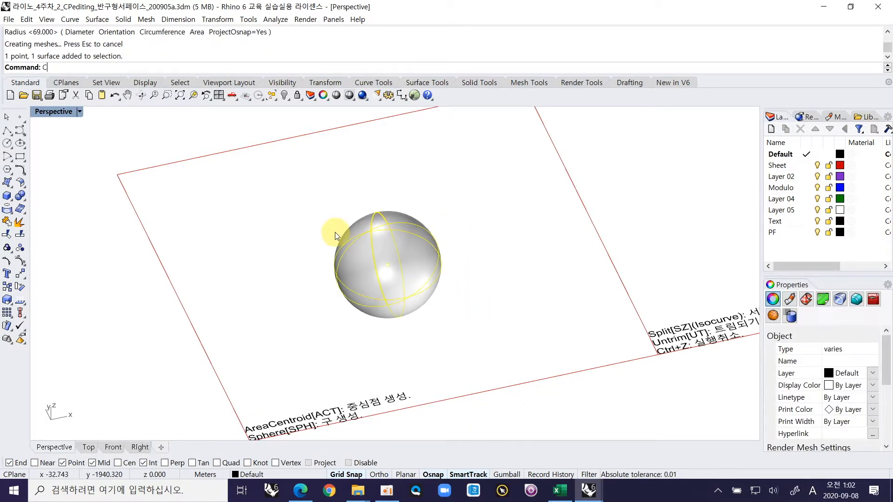
{"action": "key", "text": "Return"}
{"action": "left_click", "coordinate": [184, 307]}
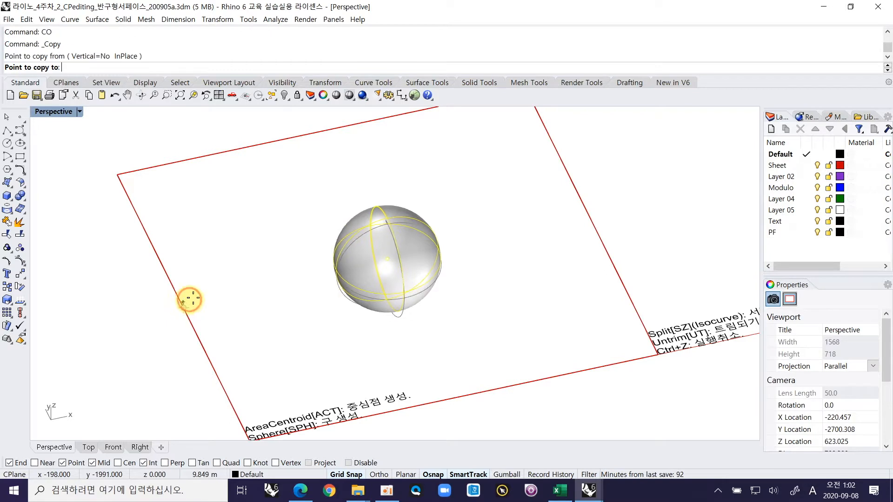
{"action": "left_click", "coordinate": [591, 228]}
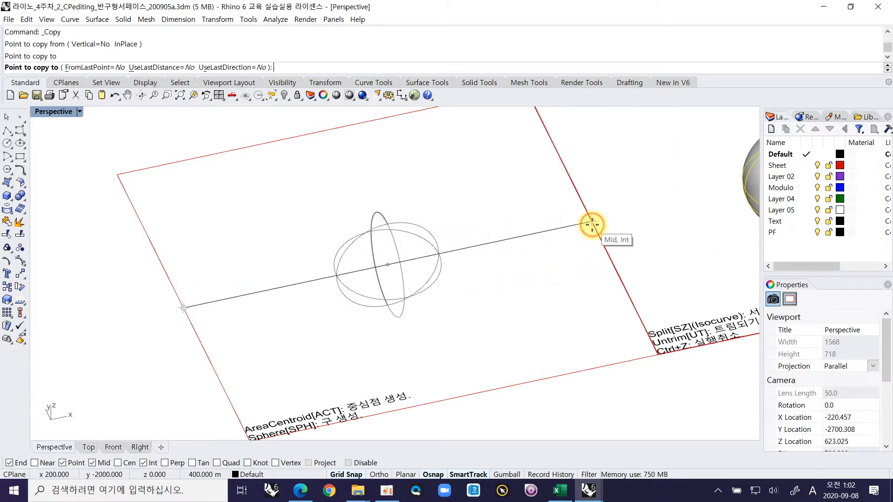
{"action": "key", "text": "Return"}
{"action": "left_click", "coordinate": [654, 240]}
{"action": "right_click_drag", "start_coordinate": [656, 242], "coordinate": [332, 291], "text": "shift"}
{"action": "right_click_drag", "start_coordinate": [339, 243], "coordinate": [420, 216], "text": "ctrl+shift"}
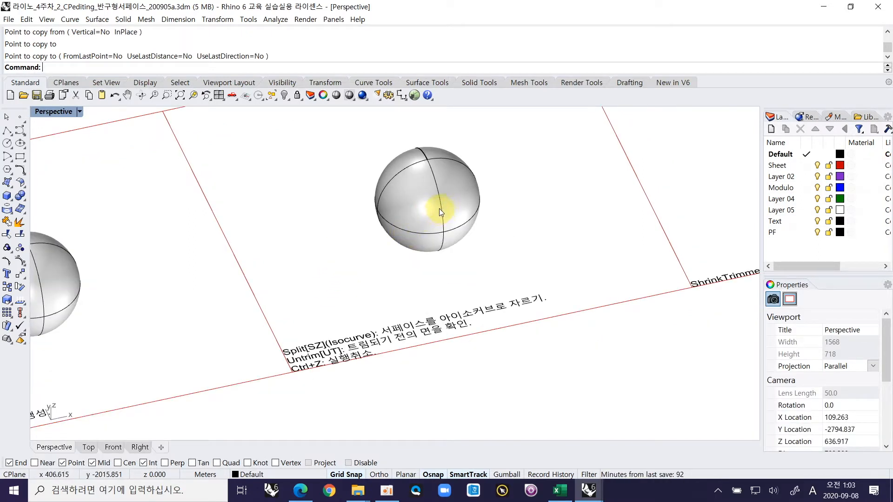
{"action": "left_click", "coordinate": [457, 225]}
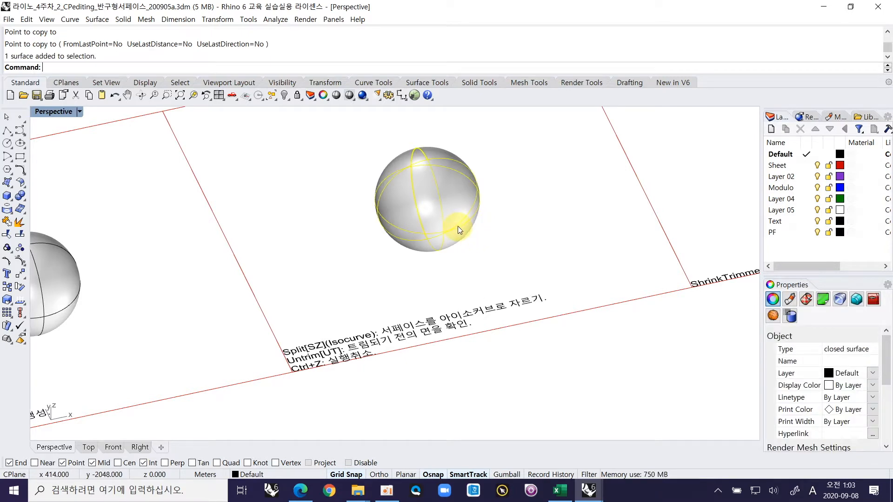
{"action": "type", "text": "lit"}
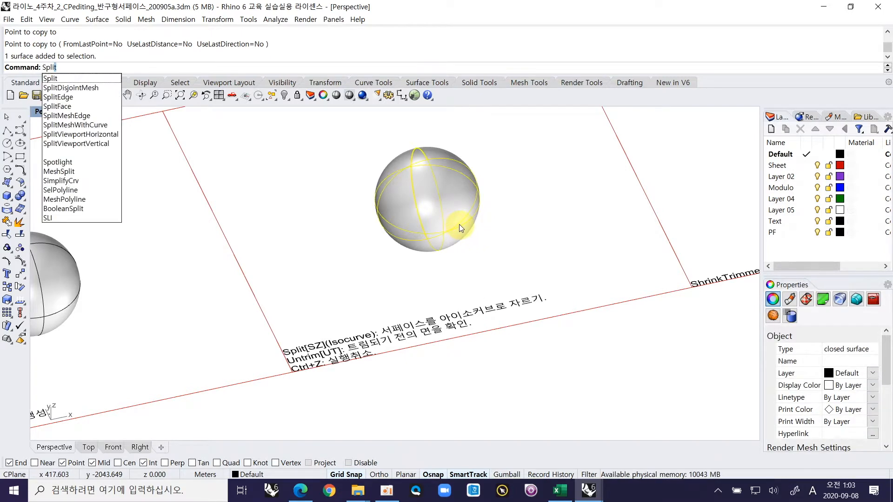
{"action": "key", "text": "Return"}
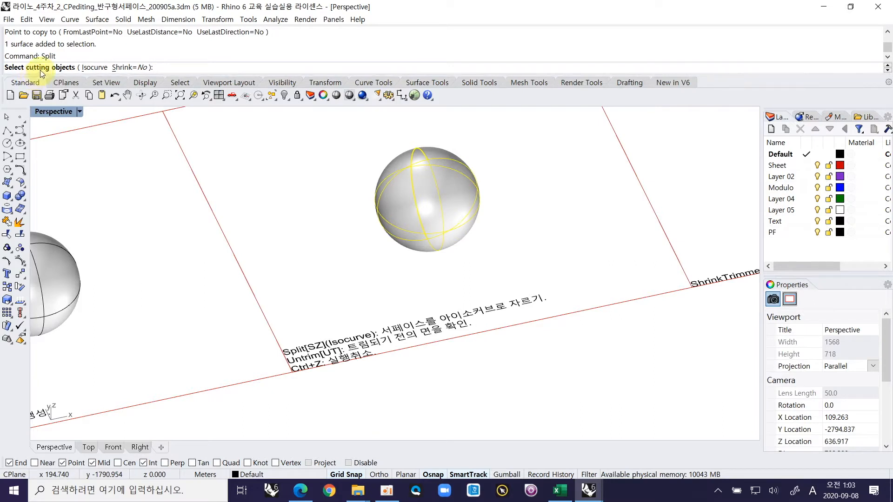
{"action": "left_click", "coordinate": [298, 232]}
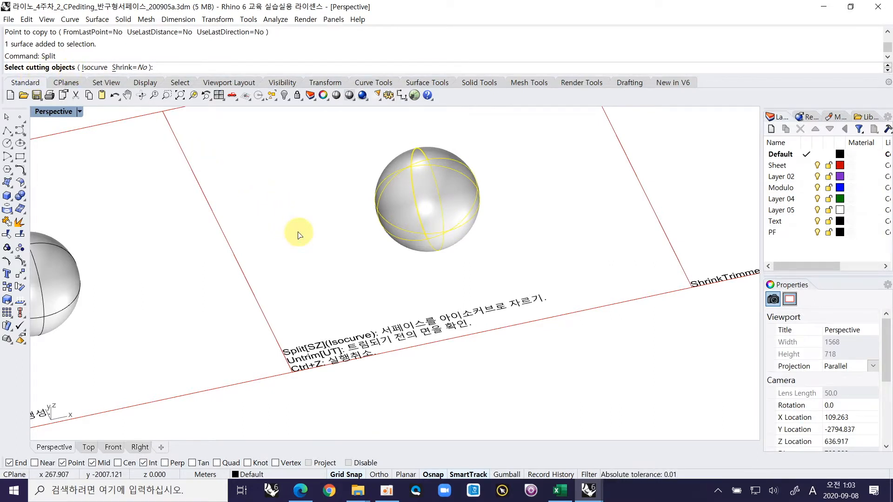
{"action": "key", "text": "Return"}
{"action": "key", "text": "Escape"}
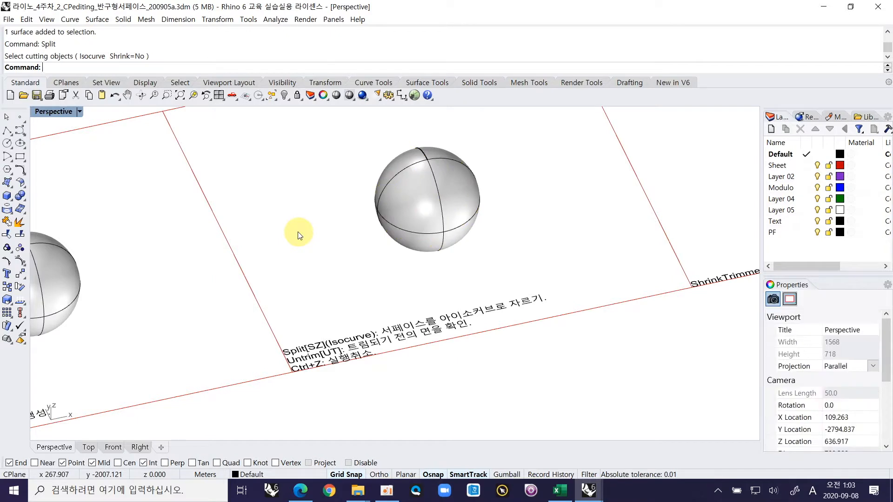
- Draw a straight line across the copied sphere and delete that line
{"action": "type", "text": "l"}
{"action": "key", "text": "Return"}
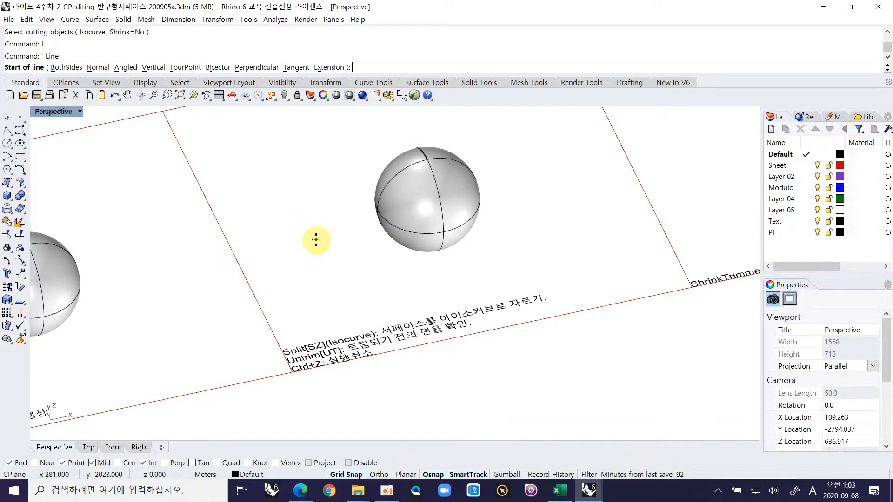
{"action": "left_click", "coordinate": [315, 239]}
{"action": "left_click", "coordinate": [535, 167]}
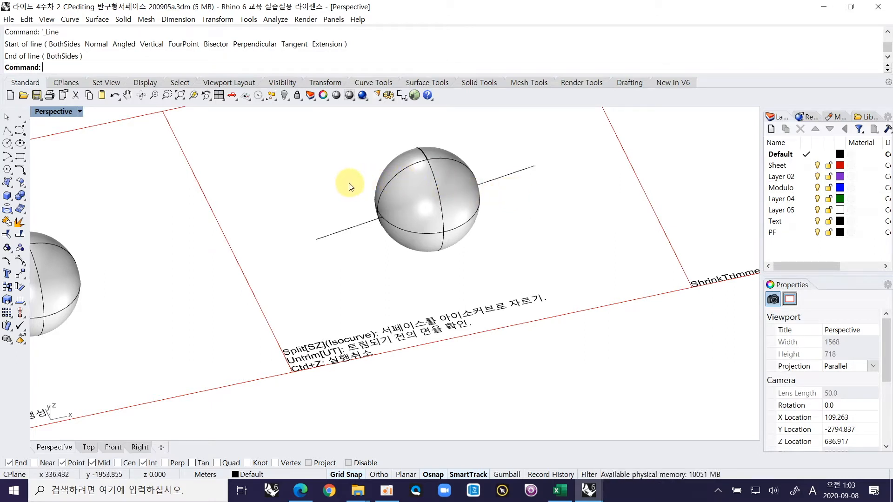
{"action": "left_click", "coordinate": [334, 231]}
{"action": "key", "text": "Delete"}
- Create a rectangular plane that cuts through the middle of the copied sphere and extends beyond it on all sides
{"action": "type", "text": "PLane"}
{"action": "key", "text": "Return"}
{"action": "left_click", "coordinate": [300, 148]}
{"action": "left_click", "coordinate": [550, 256]}
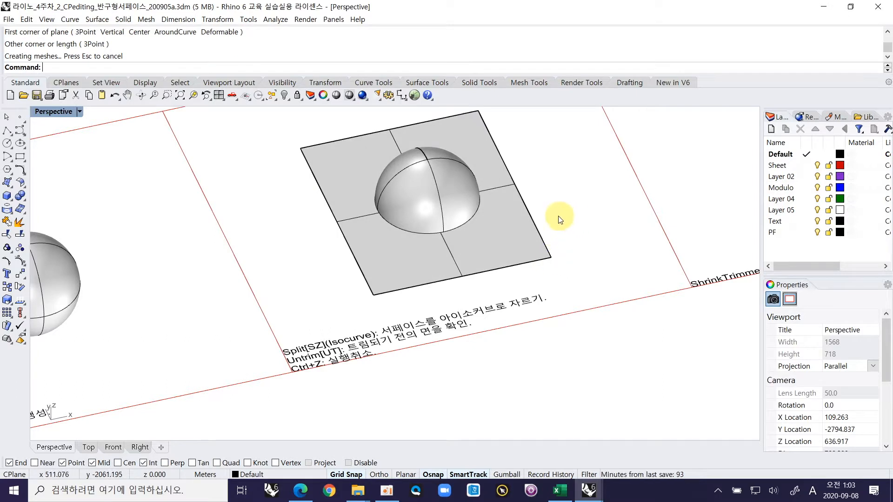
- Split the copied sphere with the rectangular plane as the cutting object
{"action": "left_click", "coordinate": [420, 194]}
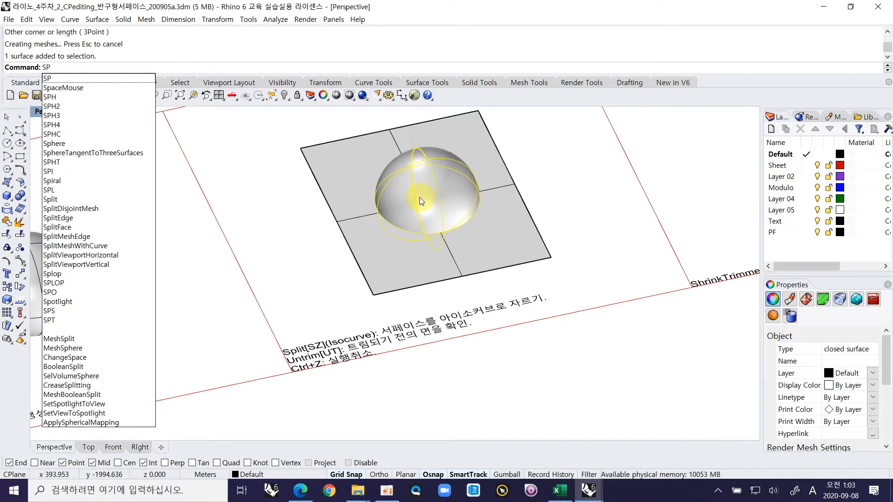
{"action": "type", "text": "lit"}
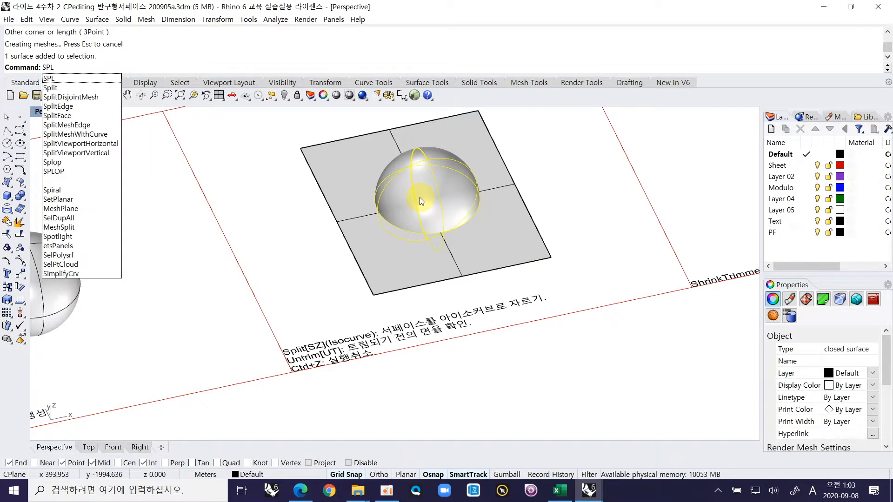
{"action": "key", "text": "Return"}
{"action": "left_click", "coordinate": [401, 250]}
{"action": "key", "text": "Return"}
- Hide the upper half of the plane-split sphere and undo the hiding
{"action": "left_click", "coordinate": [451, 190]}
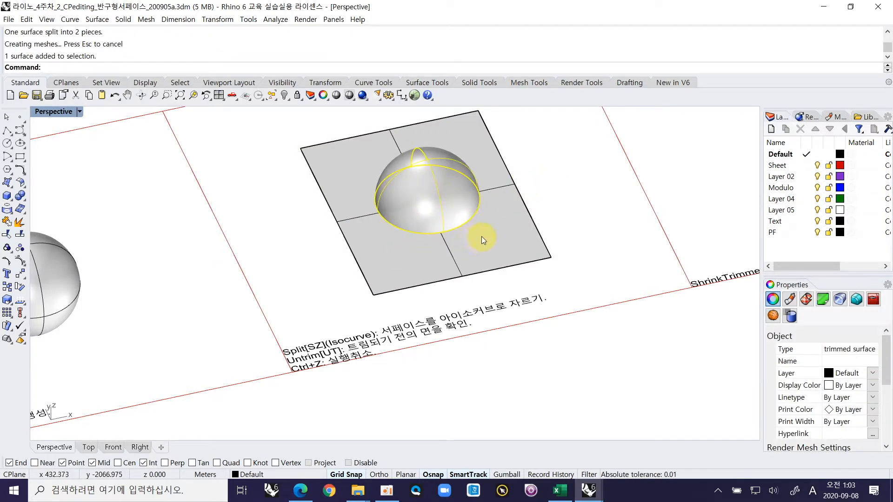
{"action": "type", "text": "H"}
{"action": "key", "text": "Return"}
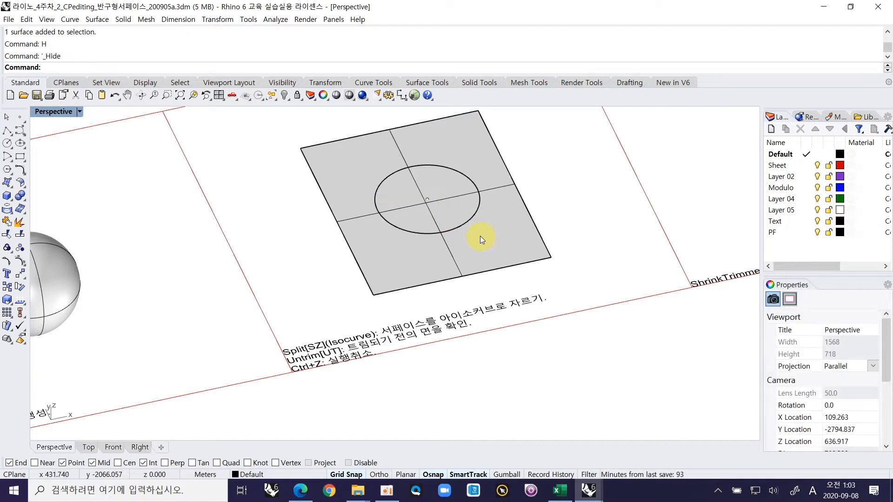
{"action": "key", "text": "ctrl+z"}
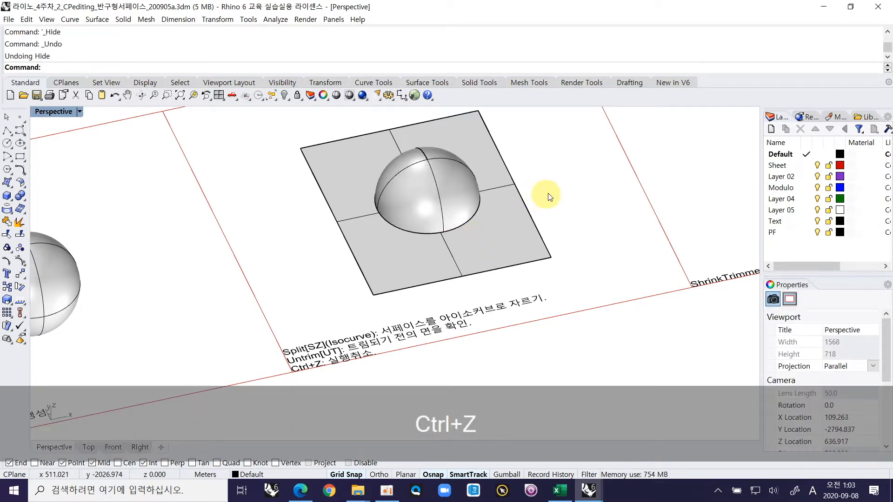
- Delete the cutting plane, and undo the deletion, the split and the plane's creation
{"action": "left_click", "coordinate": [517, 226]}
{"action": "key", "text": "Delete"}
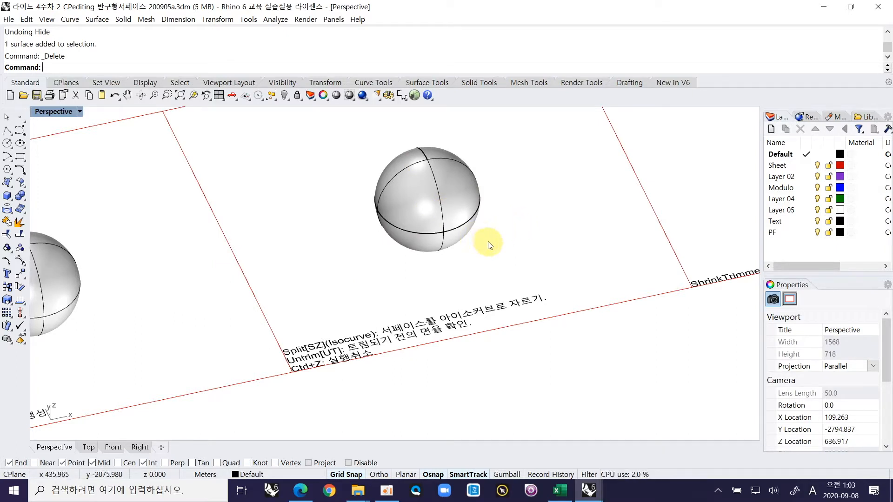
{"action": "key", "text": "ctrl+z"}
{"action": "key", "text": "ctrl+z"}
{"action": "key", "text": "ctrl+z"}
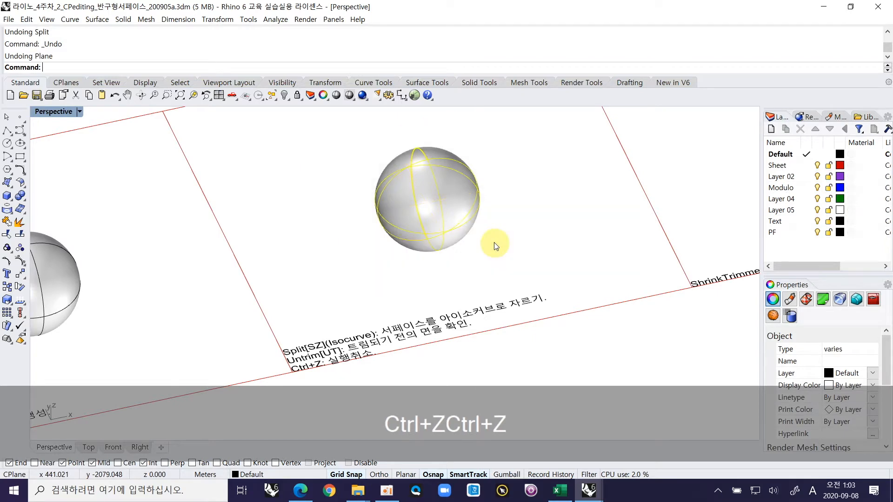
- Split the copied sphere along its equator using the Isocurve option in the U direction with Shrink=No
{"action": "left_click", "coordinate": [457, 236]}
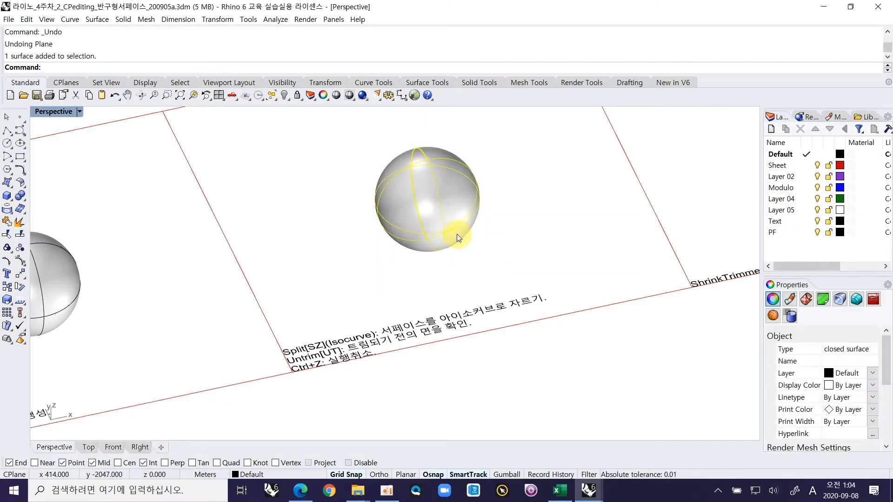
{"action": "type", "text": "Split"}
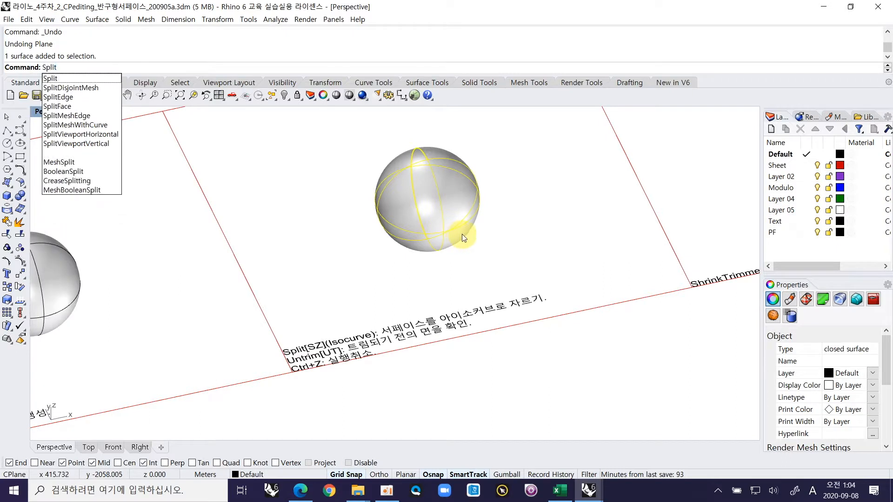
{"action": "key", "text": "Return"}
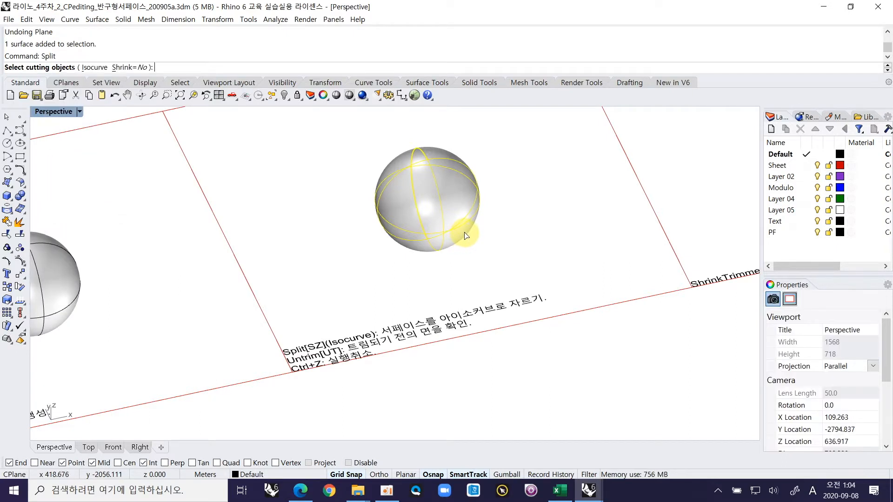
{"action": "left_click", "coordinate": [102, 69]}
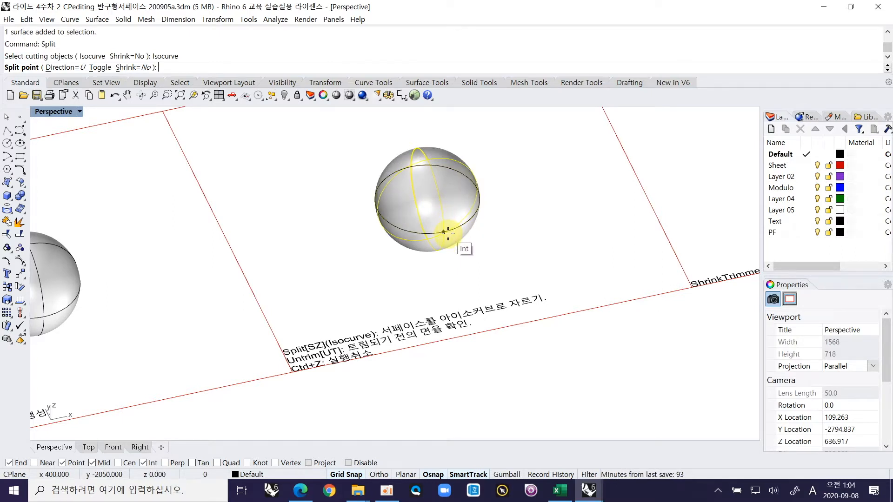
{"action": "left_click", "coordinate": [447, 232]}
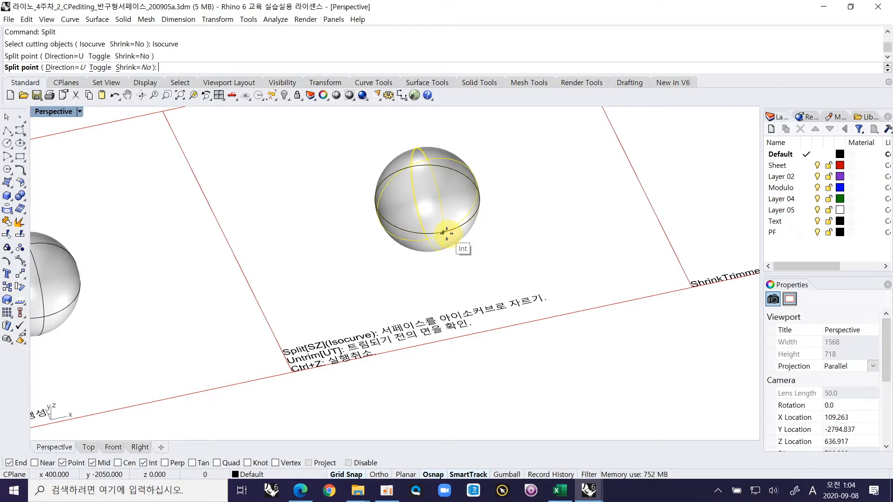
{"action": "key", "text": "Return"}
- Hide the upper hemisphere of the isocurve-split sphere
{"action": "left_click", "coordinate": [514, 253]}
{"action": "left_click", "coordinate": [428, 208]}
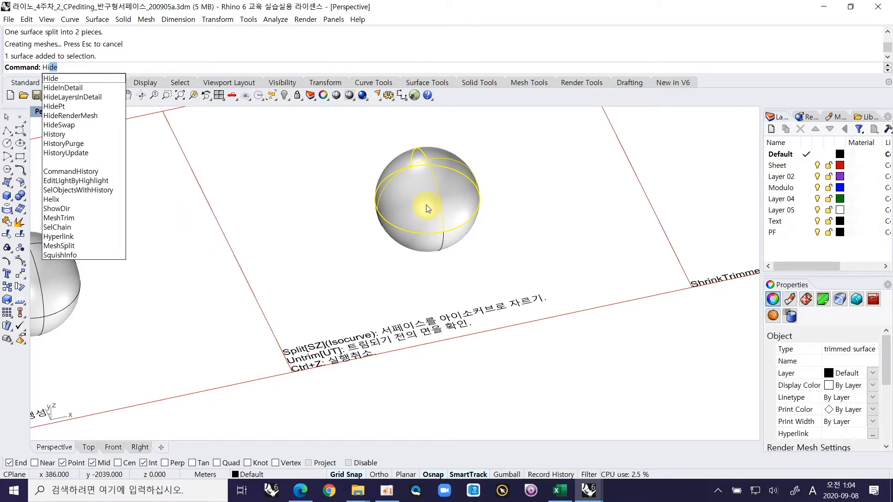
{"action": "key", "text": "Return"}
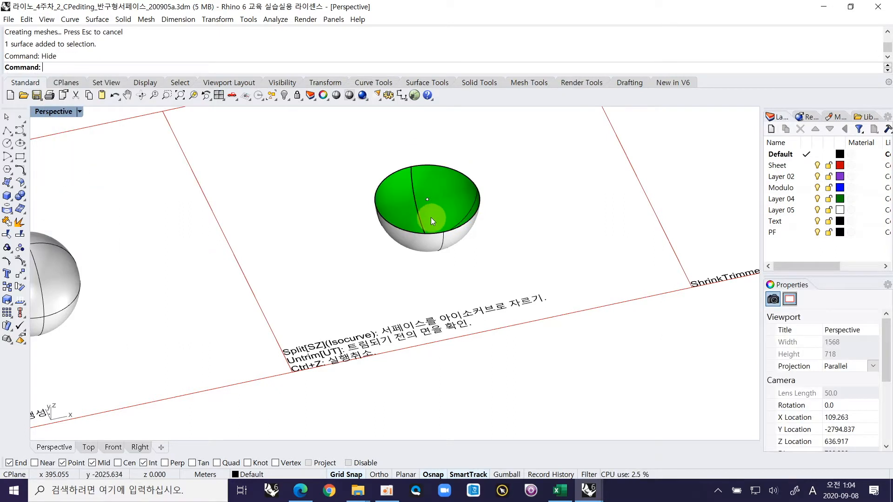
- Undo the hiding of the upper hemisphere and delete the lower hemisphere of the split sphere
{"action": "key", "text": "ctrl+z"}
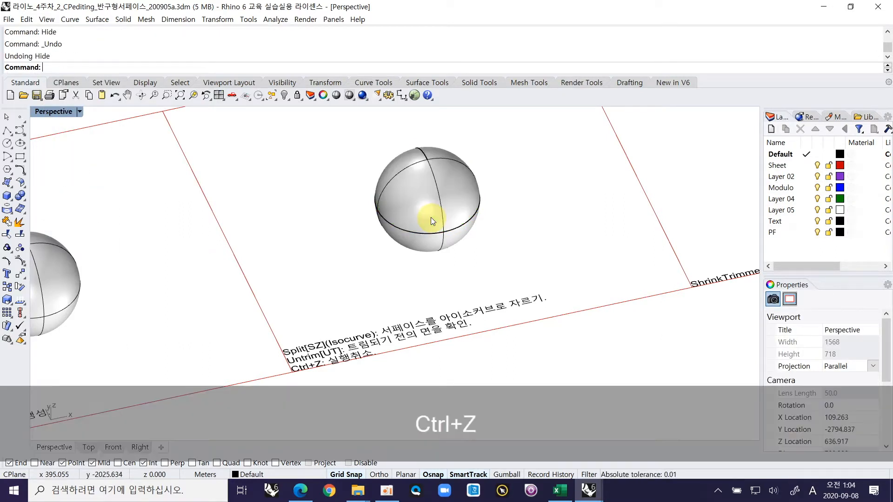
{"action": "left_click", "coordinate": [449, 241]}
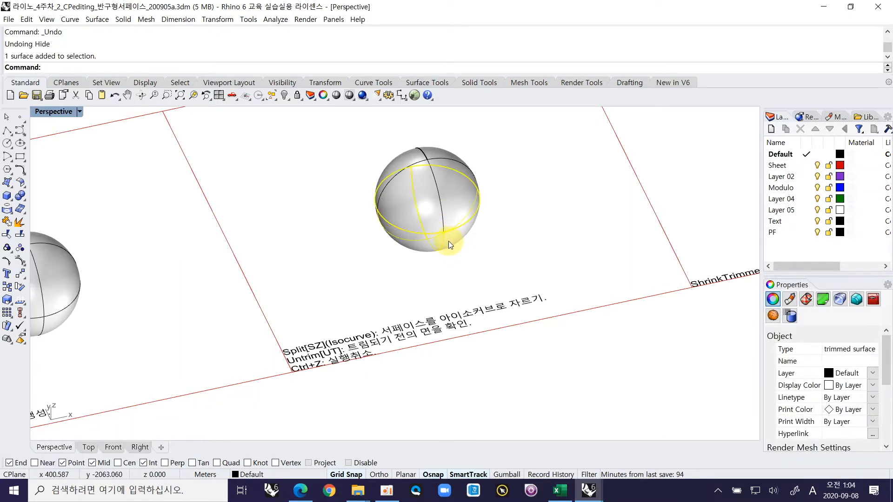
{"action": "key", "text": "Delete"}
{"action": "type", "text": "U"}
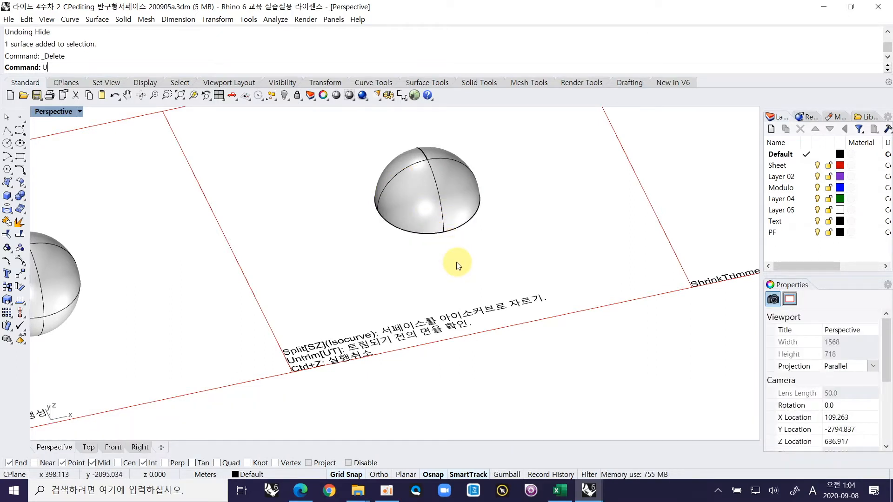
{"action": "key", "text": "Escape"}
- Display the control points of the trimmed upper hemisphere to inspect their layout, and turn them off again
{"action": "left_click", "coordinate": [446, 211]}
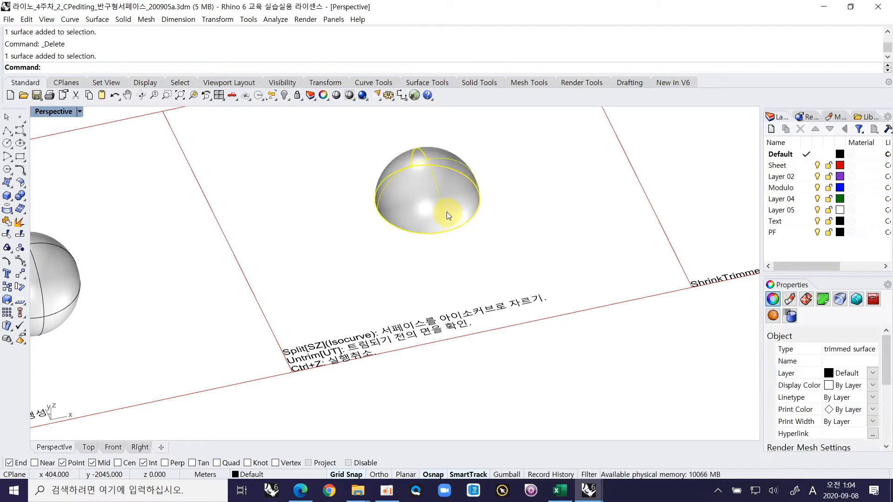
{"action": "key", "text": "F10"}
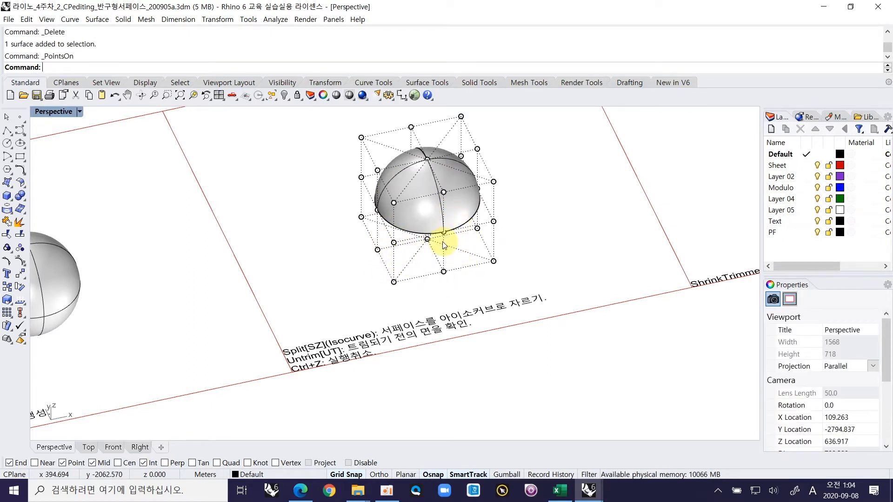
{"action": "key", "text": "Escape"}
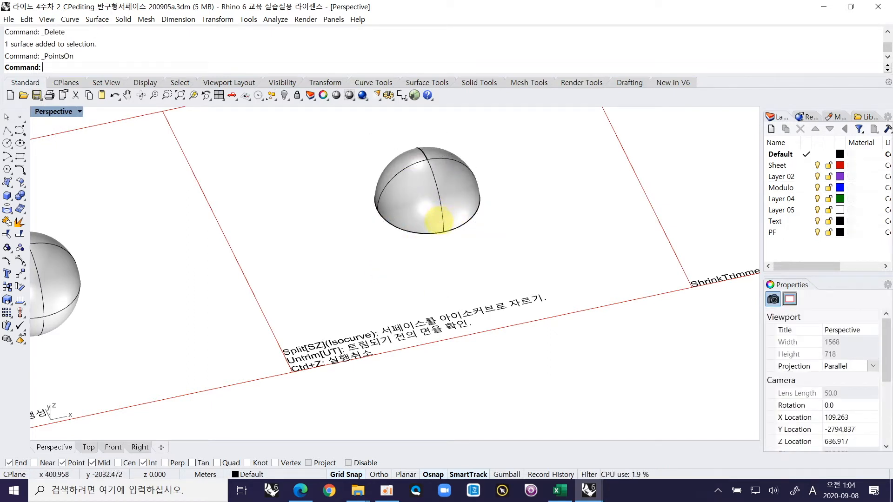
- Untrim the hemisphere at its equator edge with KeepTrimObjects=No, and undo the untrim
{"action": "left_click", "coordinate": [438, 221]}
{"action": "left_click", "coordinate": [518, 259]}
{"action": "type", "text": "UT"}
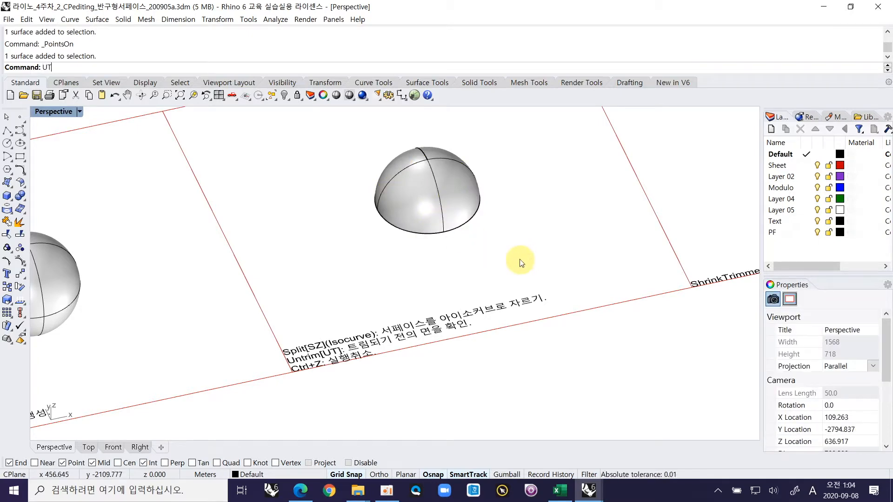
{"action": "type", "text": "ntr"}
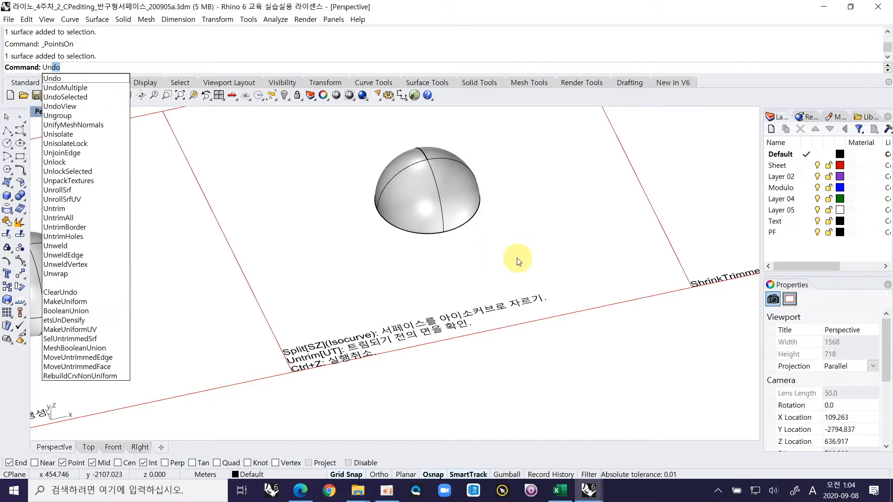
{"action": "key", "text": "Return"}
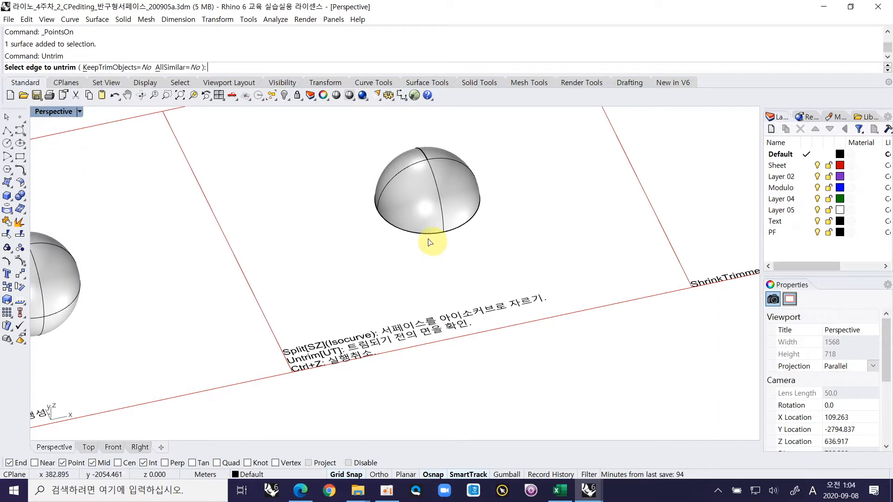
{"action": "left_click", "coordinate": [424, 234]}
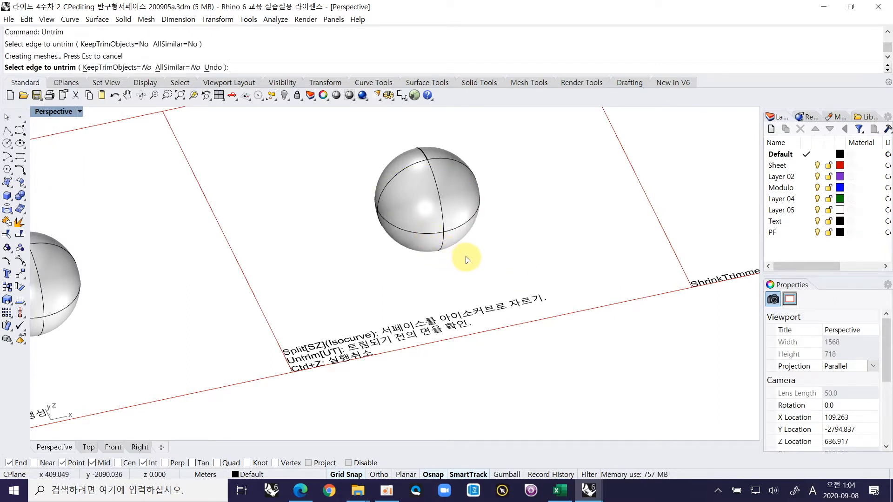
{"action": "key", "text": "ctrl+z"}
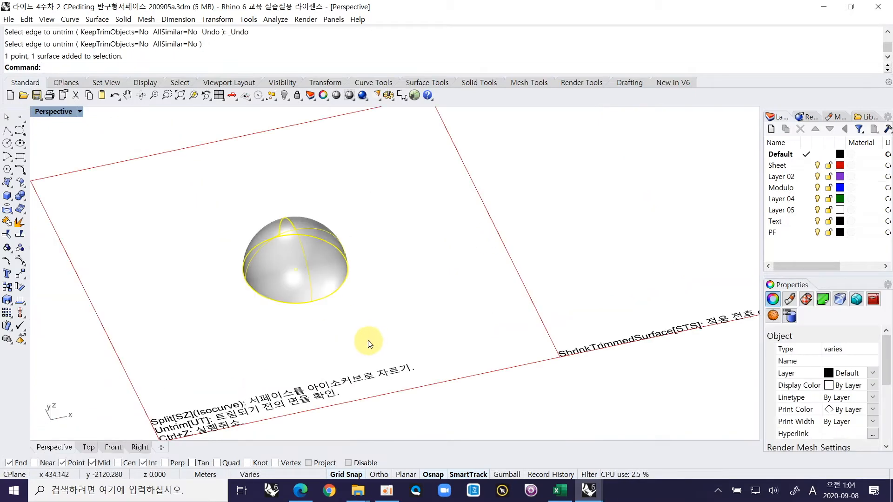
- Copy the hemisphere and its centre point from the midpoint of the sheet's border to the matching midpoint, onto the ShrinkTrimmedSurface sheet
{"action": "type", "text": "co"}
{"action": "key", "text": "Return"}
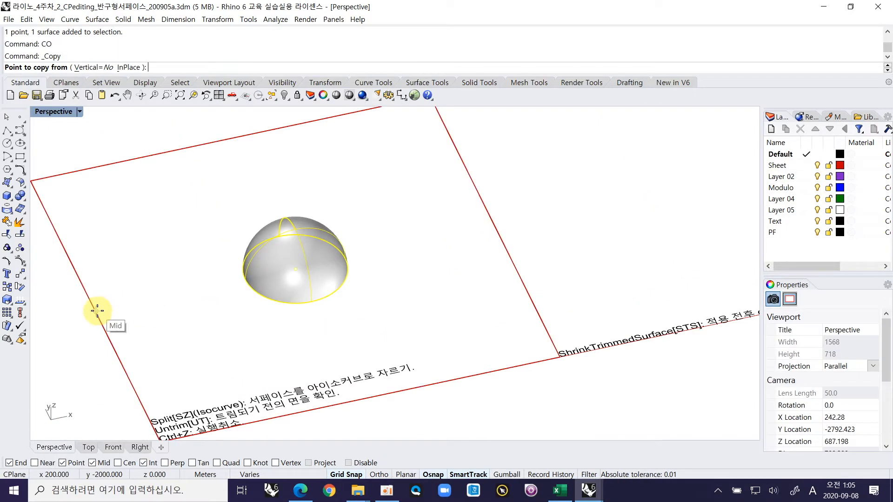
{"action": "left_click", "coordinate": [97, 310]}
{"action": "left_click", "coordinate": [492, 226]}
{"action": "key", "text": "Return"}
{"action": "left_click", "coordinate": [570, 250]}
- Shrink the copied hemisphere's underlying surface to its trimmed edge with ShrinkTrimmedSrf
{"action": "right_click_drag", "start_coordinate": [615, 249], "coordinate": [279, 245], "text": "shift"}
{"action": "left_click_drag", "start_coordinate": [253, 186], "coordinate": [477, 336], "text": "shift"}
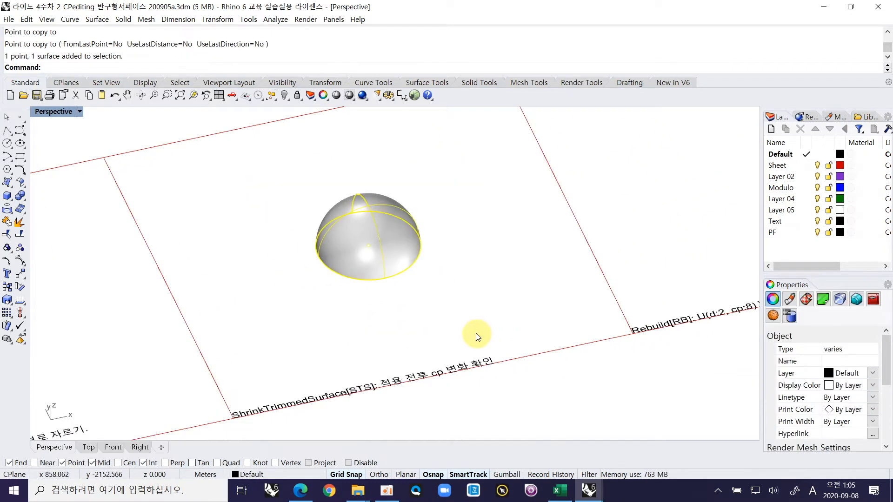
{"action": "right_click_drag", "start_coordinate": [333, 308], "coordinate": [337, 271], "text": "ctrl"}
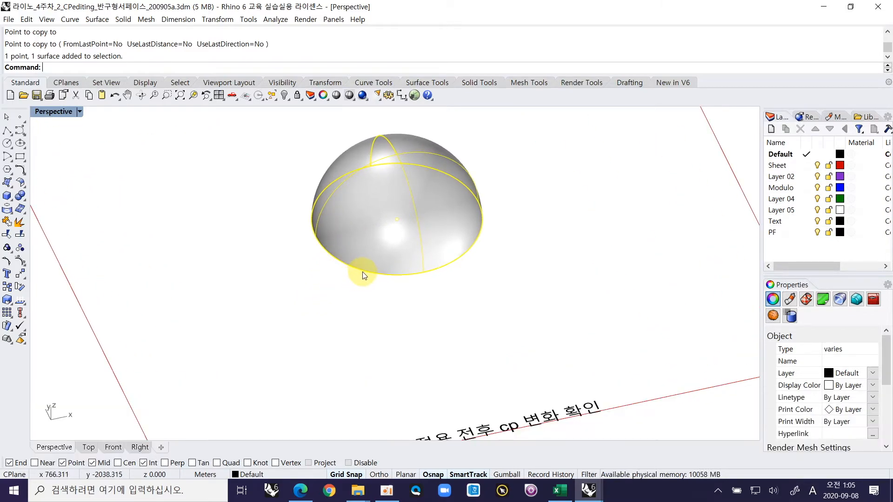
{"action": "type", "text": "S"}
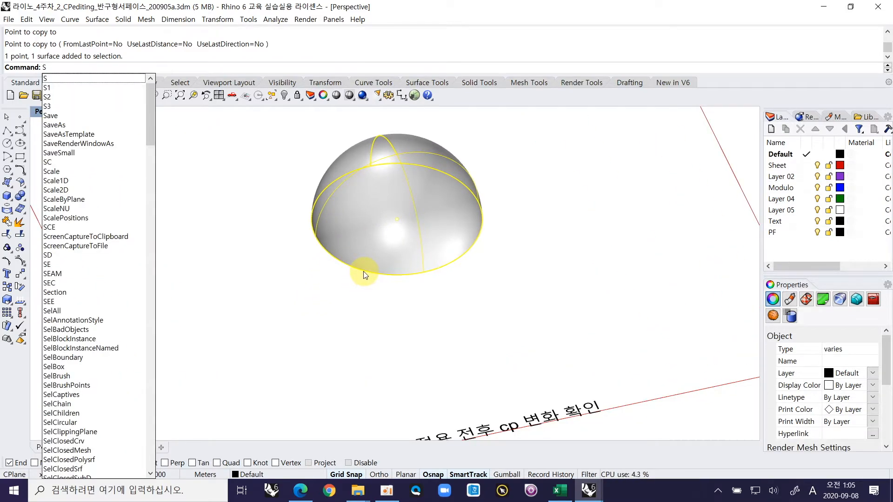
{"action": "type", "text": "hrinkTrimmedSrf"}
{"action": "key", "text": "Return"}
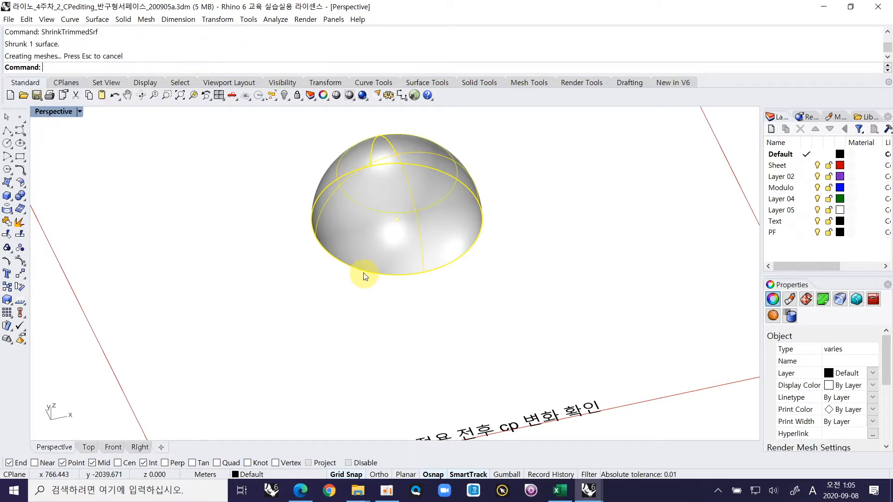
- Display the shrunk hemisphere's control points to check how they fit the surface, and turn them off again
{"action": "key", "text": "F10"}
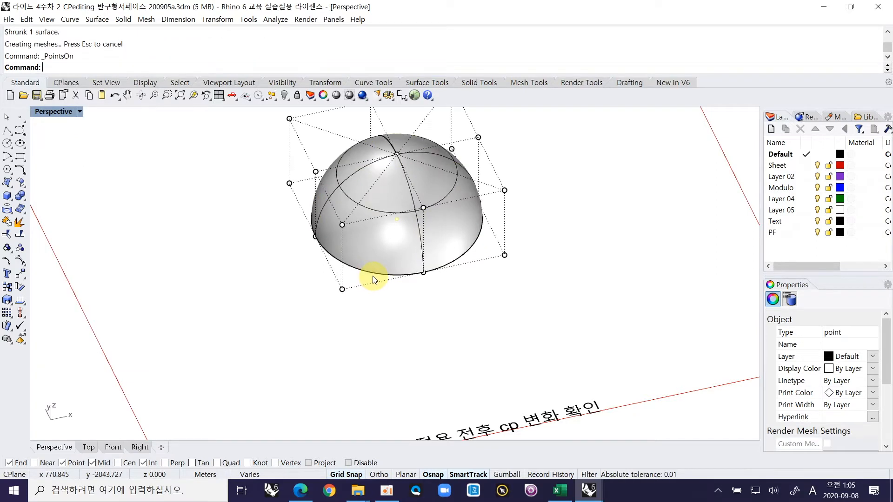
{"action": "left_click", "coordinate": [408, 302]}
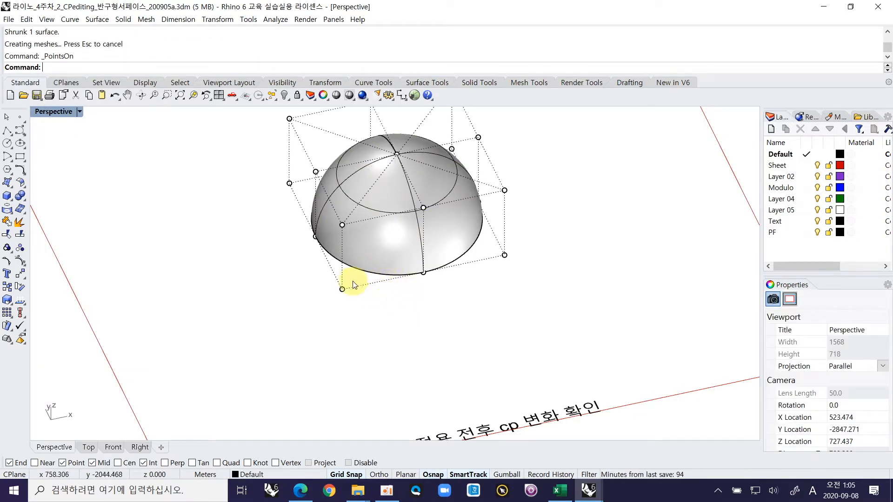
{"action": "right_click_drag", "start_coordinate": [518, 265], "coordinate": [432, 329]}
{"action": "key", "text": "Escape"}
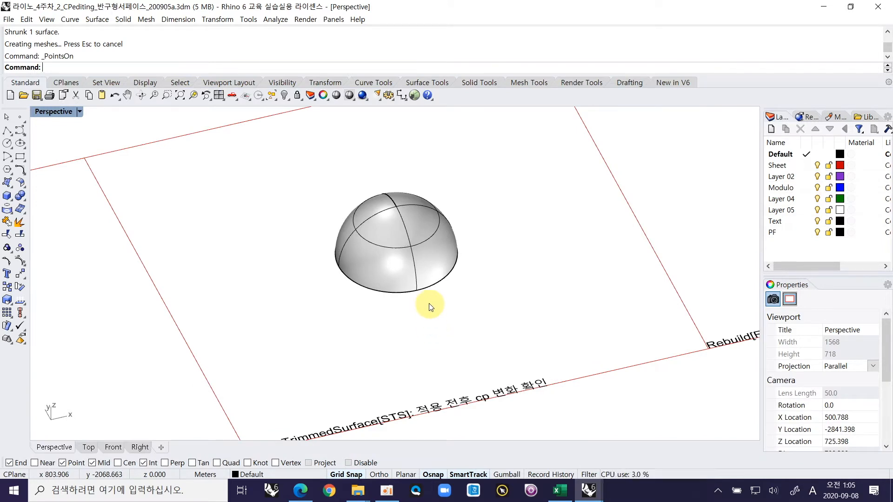
- Try to untrim the base edge of the shrunk hemisphere
{"action": "type", "text": "trim"}
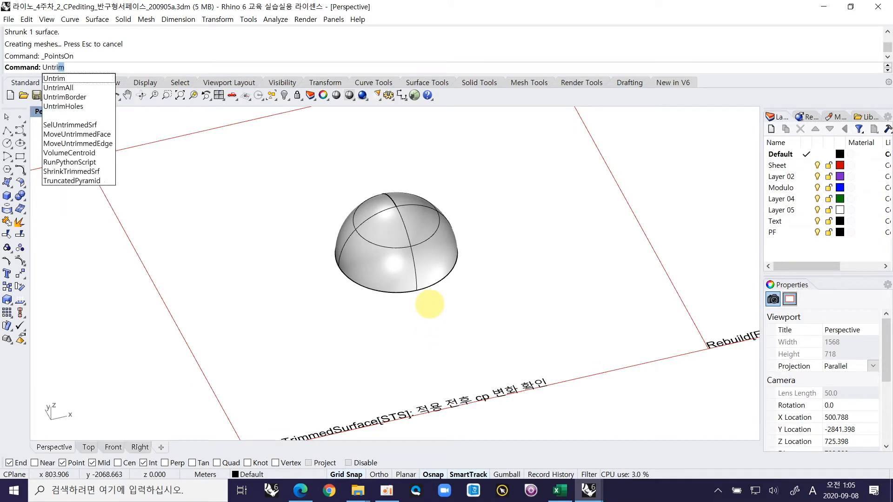
{"action": "key", "text": "Return"}
{"action": "left_click", "coordinate": [426, 286]}
{"action": "left_click", "coordinate": [426, 287]}
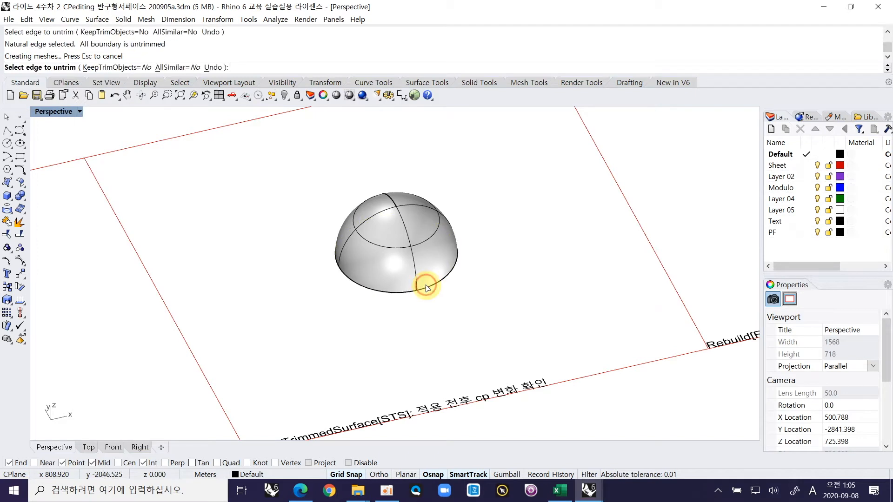
{"action": "key", "text": "Escape"}
- Check the shrunk hemisphere's control points once more after the untrim attempt, and hide them
{"action": "left_click", "coordinate": [425, 269]}
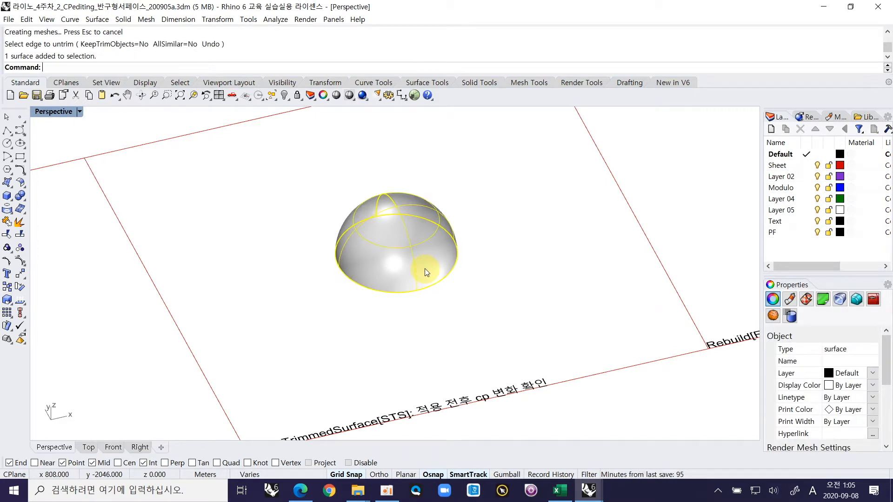
{"action": "key", "text": "F10"}
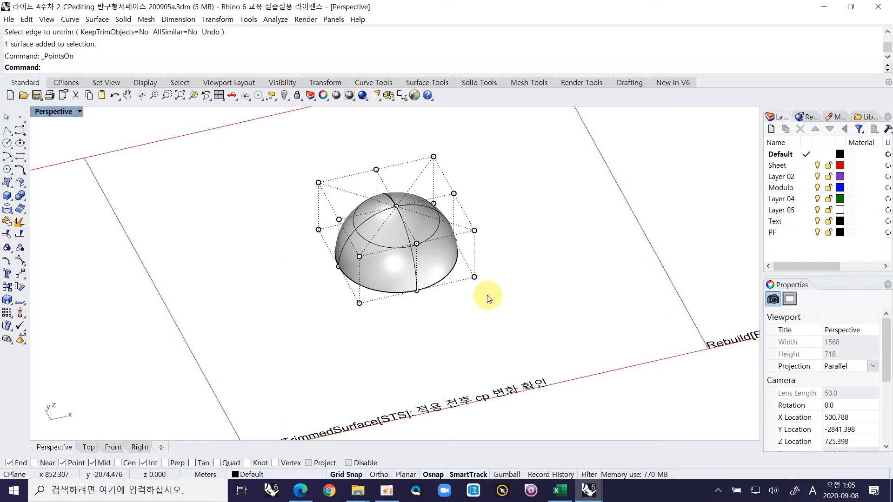
{"action": "key", "text": "Escape"}
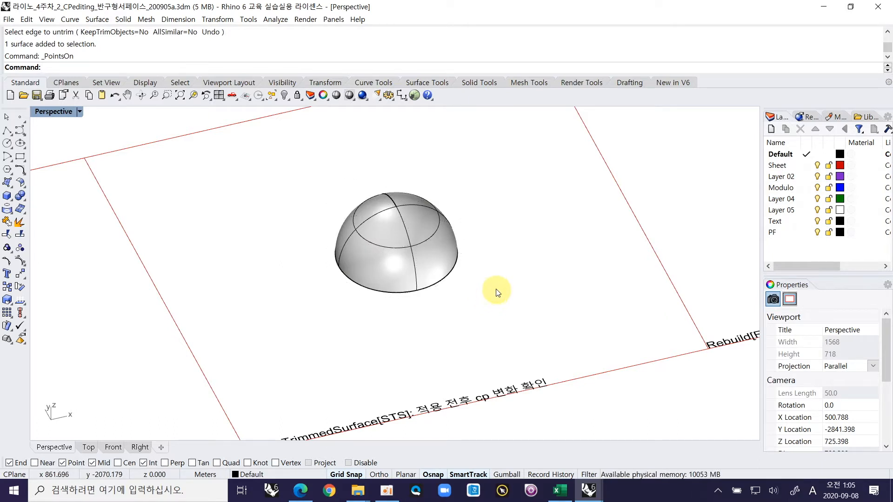
- Copy the shrunk hemisphere and its centre point from border midpoint to border midpoint, onto the Rebuild sheet
{"action": "right_click_drag", "start_coordinate": [493, 293], "coordinate": [439, 338], "text": "shift"}
{"action": "left_click_drag", "start_coordinate": [447, 345], "coordinate": [247, 273]}
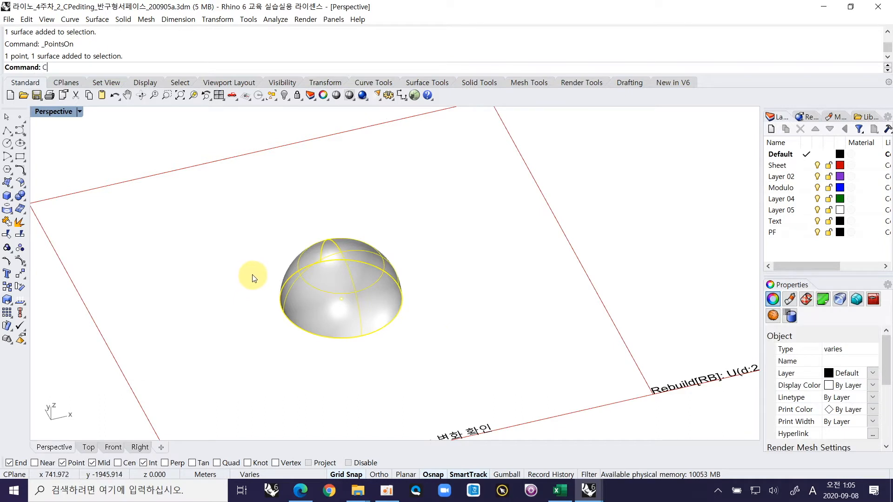
{"action": "type", "text": "co"}
{"action": "key", "text": "Return"}
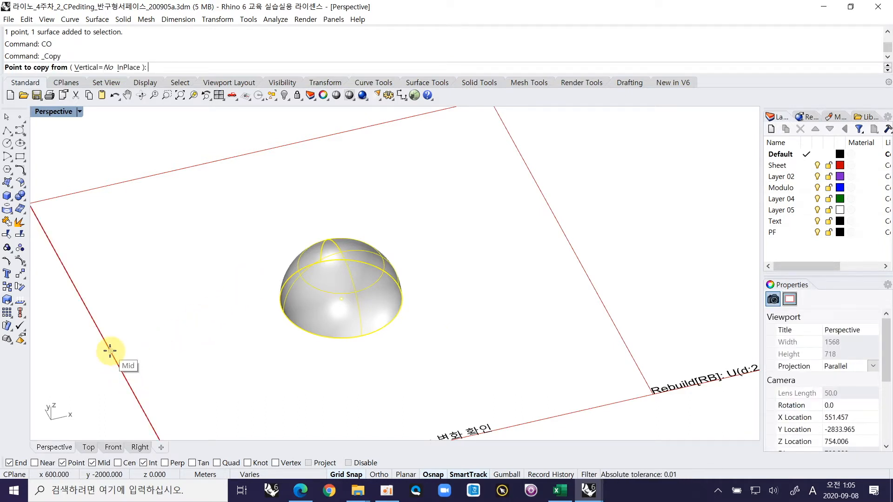
{"action": "left_click", "coordinate": [129, 344]}
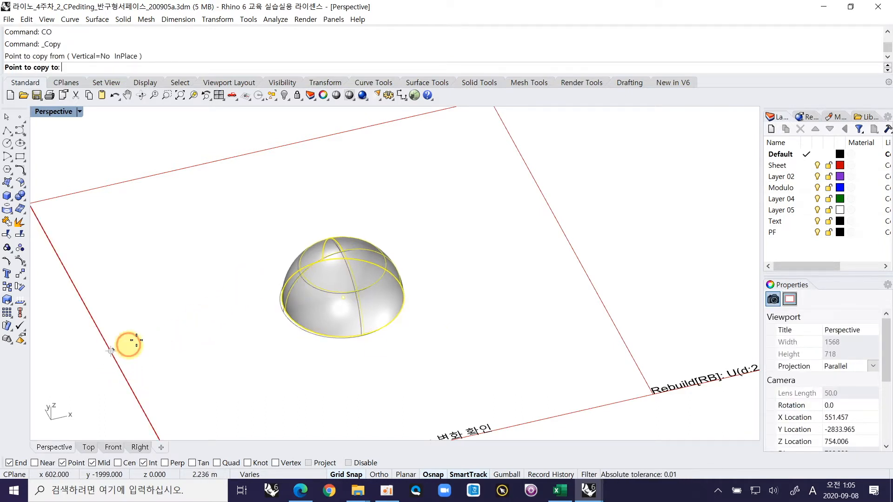
{"action": "left_click", "coordinate": [570, 244]}
{"action": "right_click", "coordinate": [570, 244]}
- Rebuild the hemisphere on the Rebuild sheet with point counts U 6 and V 5, degree 3 in both directions, deleting the input
{"action": "right_click_drag", "start_coordinate": [630, 240], "coordinate": [389, 245], "text": "shift"}
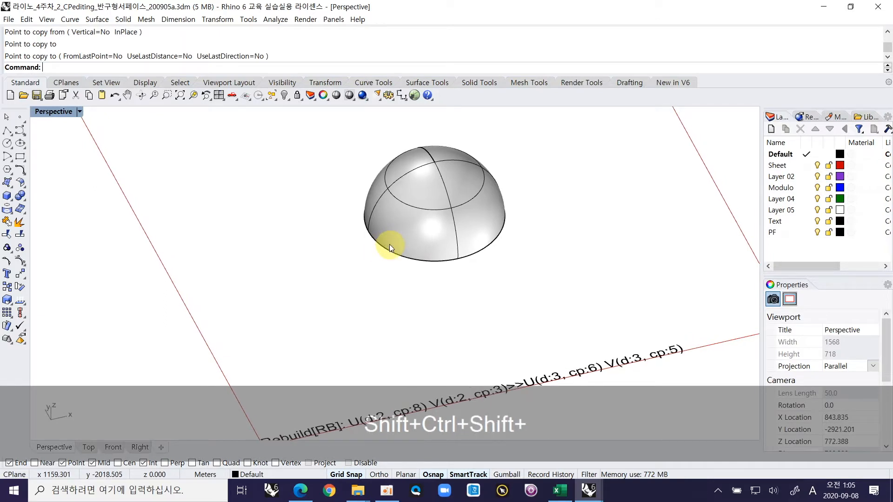
{"action": "left_click", "coordinate": [419, 224]}
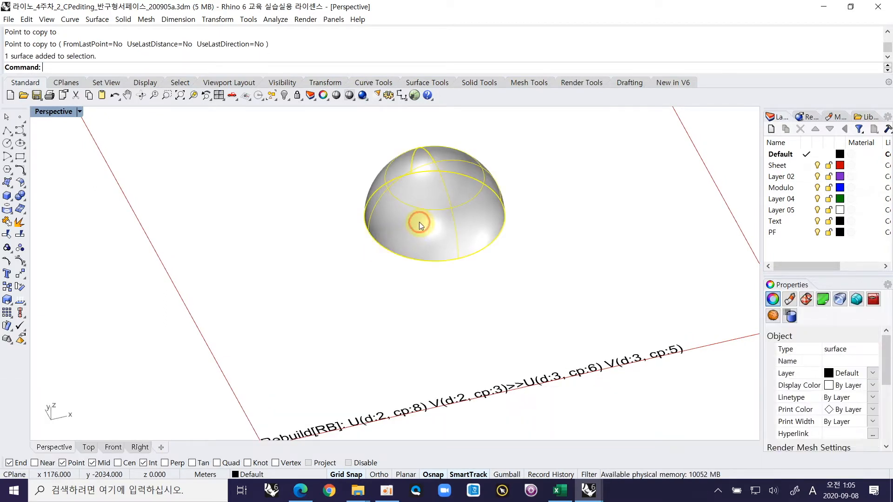
{"action": "type", "text": "RB"}
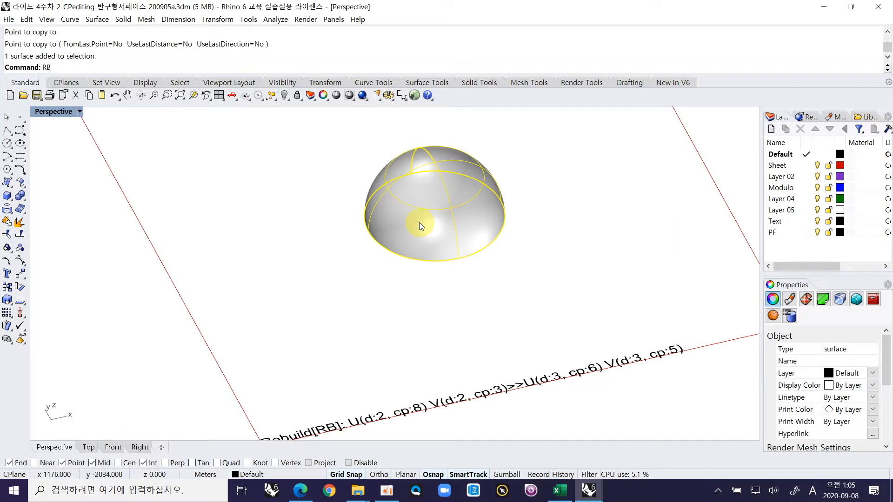
{"action": "key", "text": "Return"}
{"action": "left_click_drag", "start_coordinate": [615, 117], "coordinate": [762, 111]}
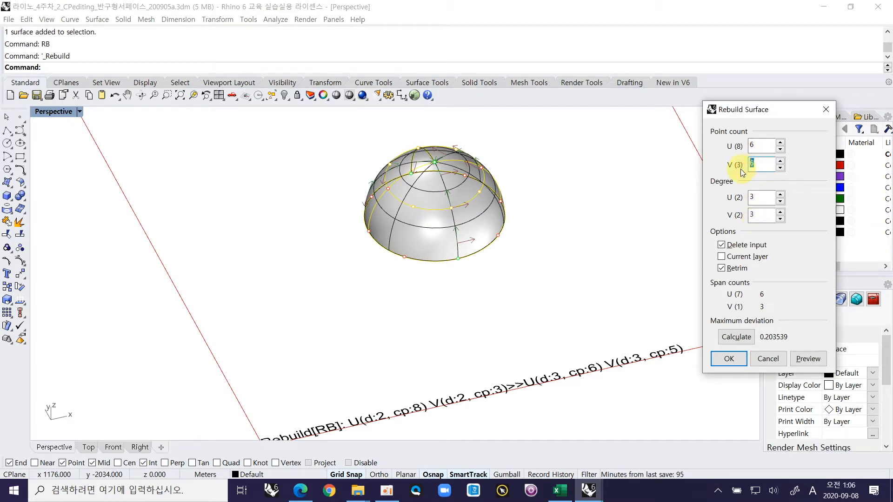
{"action": "type", "text": "5"}
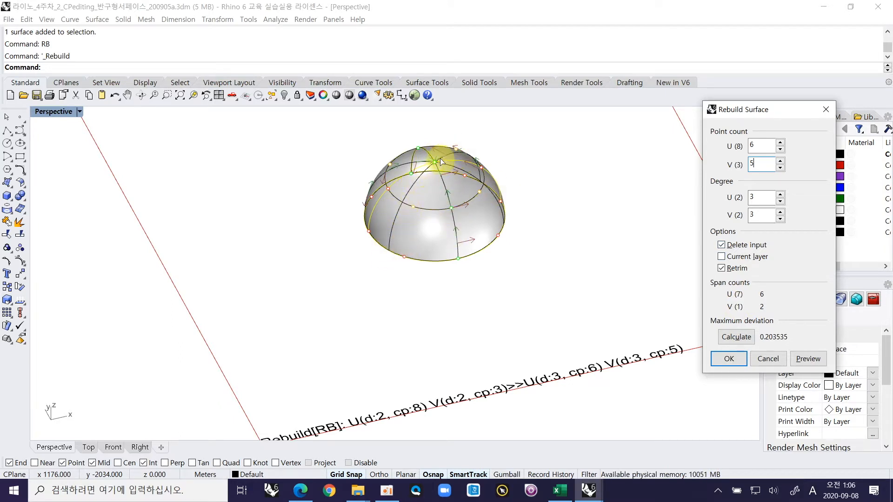
{"action": "left_click", "coordinate": [728, 359]}
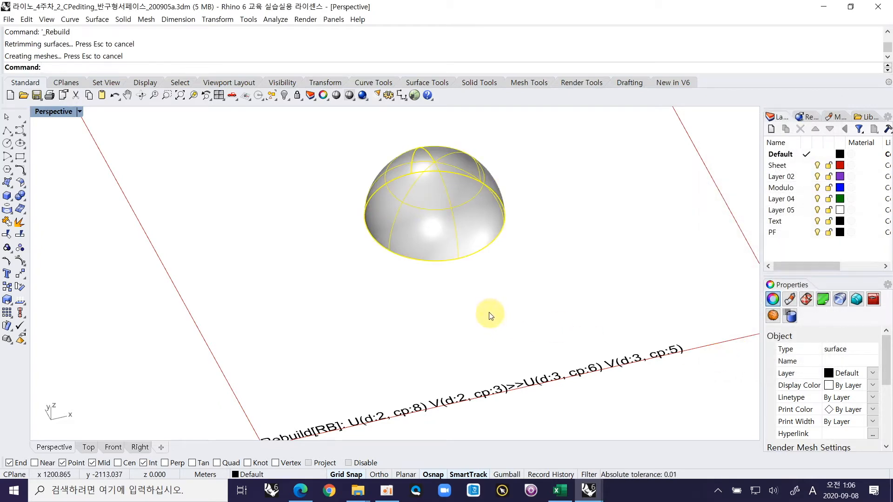
- Display the rebuilt hemisphere's control points and examine them up close along the base edge
{"action": "key", "text": "F10"}
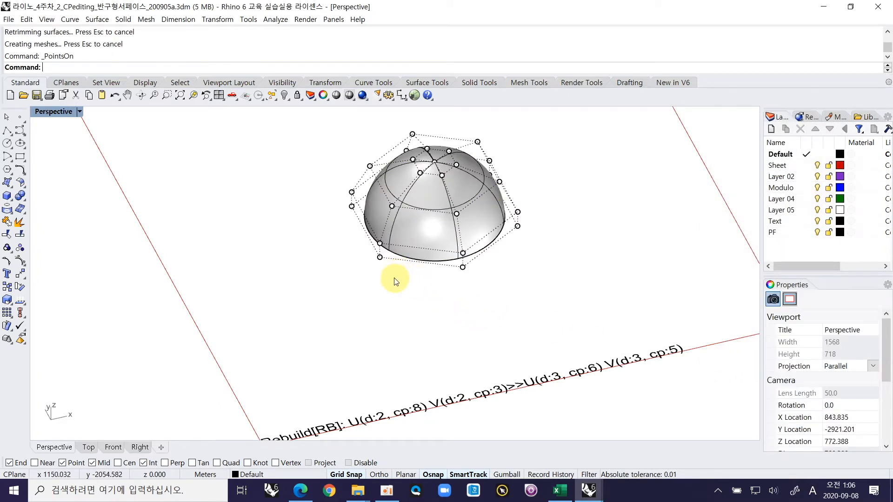
{"action": "right_click_drag", "start_coordinate": [394, 278], "coordinate": [381, 269]}
{"action": "right_click_drag", "start_coordinate": [457, 331], "coordinate": [369, 282], "text": "shift"}
{"action": "right_click_drag", "start_coordinate": [369, 283], "coordinate": [341, 264], "text": "ctrl"}
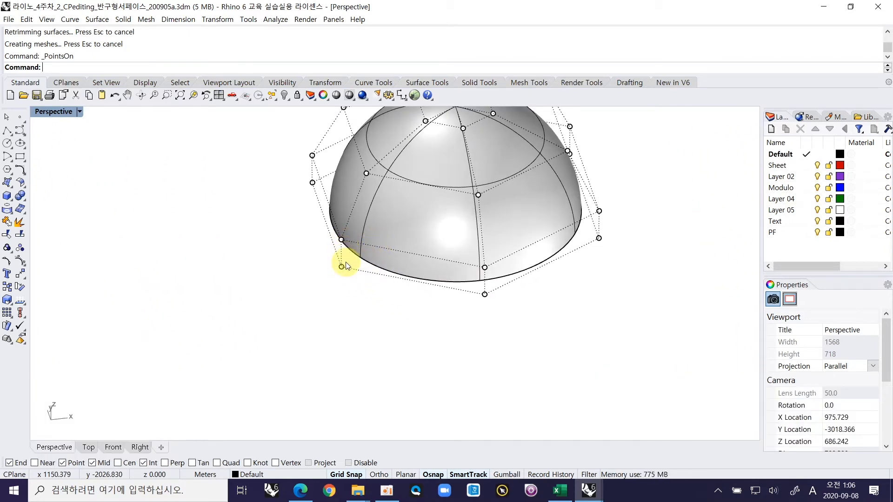
- Check the rebuilt hemisphere's control points from another angle, and hide them
{"action": "right_click_drag", "start_coordinate": [343, 269], "coordinate": [370, 269]}
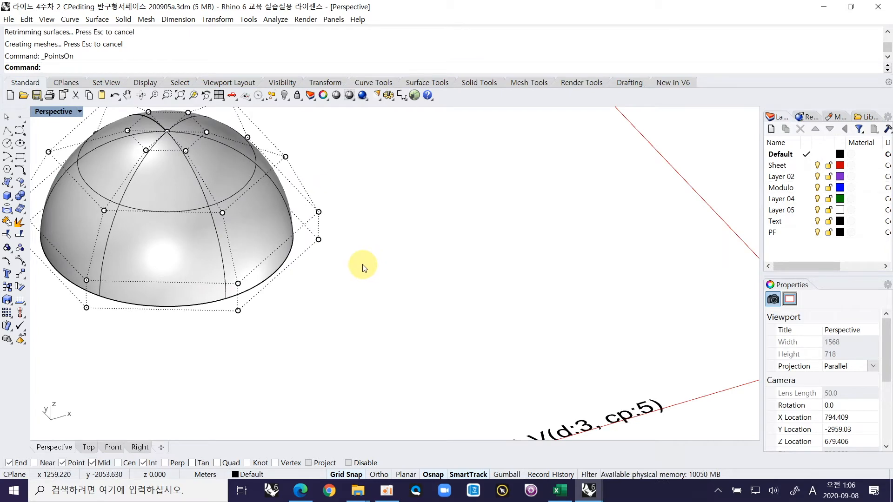
{"action": "right_click_drag", "start_coordinate": [363, 268], "coordinate": [342, 294], "text": "ctrl"}
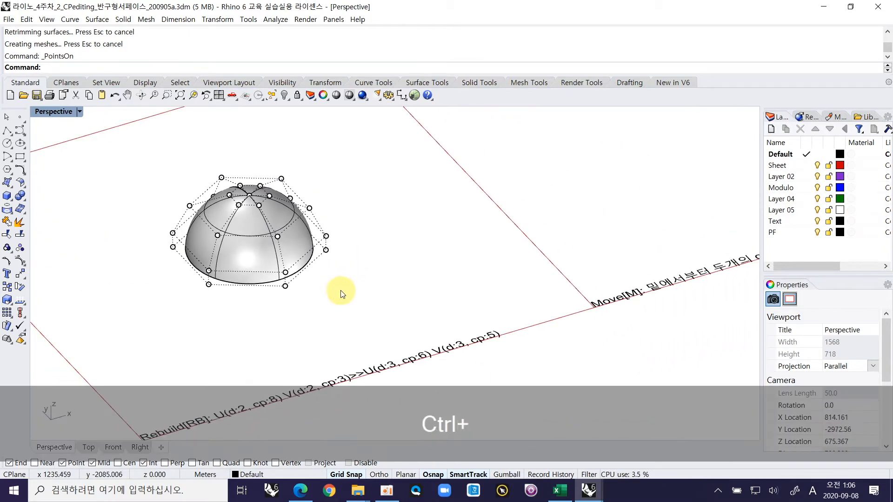
{"action": "key", "text": "ctrl+Escape"}
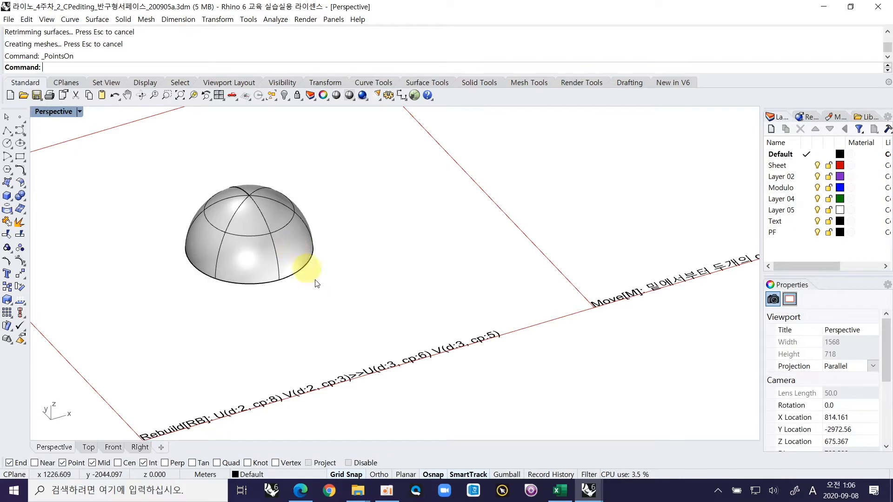
- Copy the rebuilt hemisphere and its centre point from border midpoint to border midpoint, onto the Move sheet
{"action": "left_click_drag", "start_coordinate": [187, 197], "coordinate": [161, 176]}
{"action": "type", "text": "CO"}
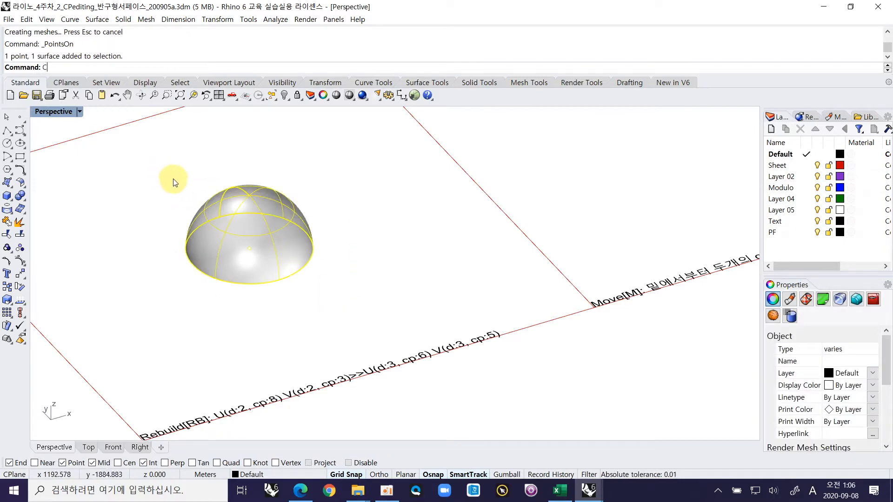
{"action": "key", "text": "Return"}
{"action": "right_click_drag", "start_coordinate": [348, 210], "coordinate": [268, 241], "text": "ctrl"}
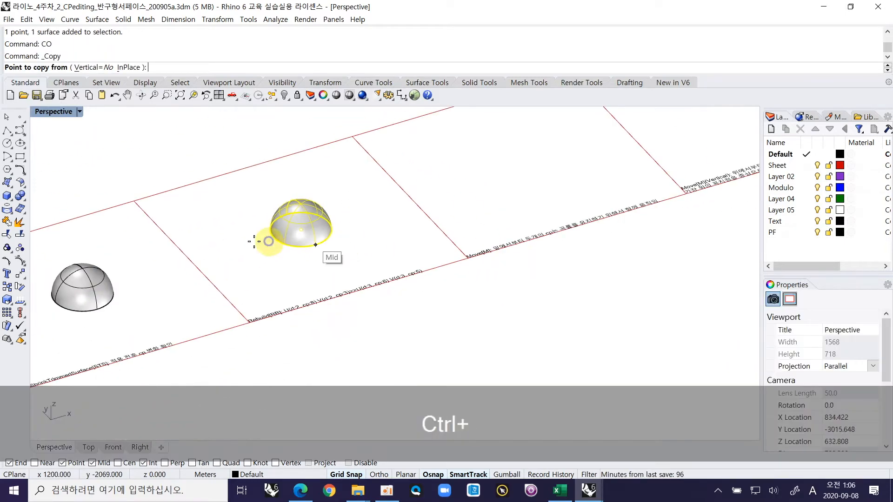
{"action": "left_click", "coordinate": [192, 261]}
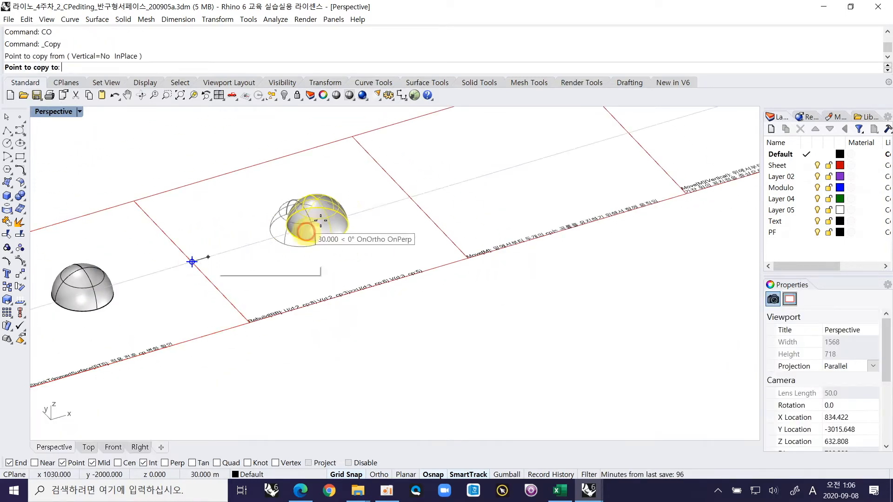
{"action": "left_click", "coordinate": [406, 194]}
{"action": "key", "text": "Return"}
- Display the control points of the hemisphere copy on the Move sheet
{"action": "left_click", "coordinate": [483, 153]}
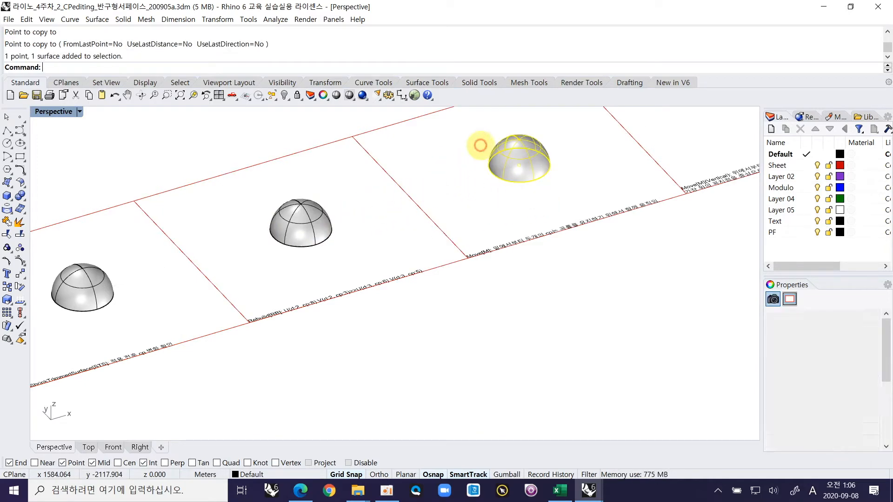
{"action": "type", "text": "ZS"}
{"action": "key", "text": "Return"}
{"action": "scroll", "coordinate": [520, 172], "scroll_direction": "down", "scroll_amount": 4}
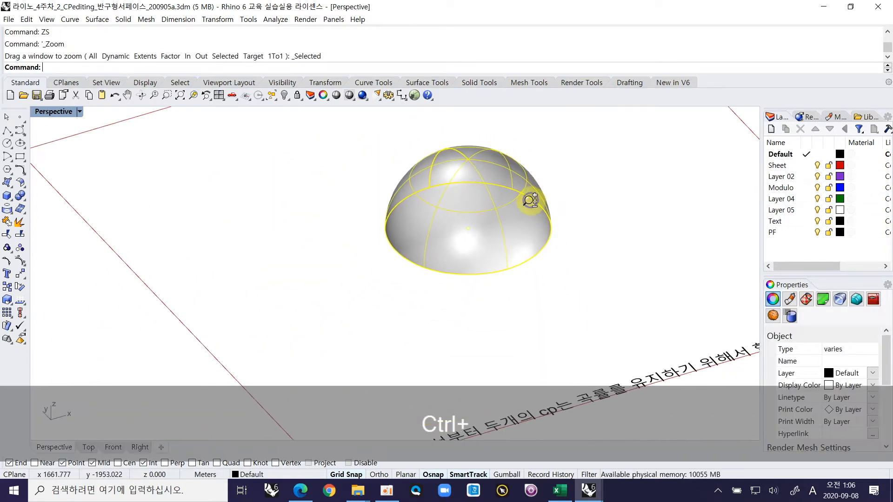
{"action": "left_click", "coordinate": [600, 212]}
{"action": "left_click", "coordinate": [521, 221]}
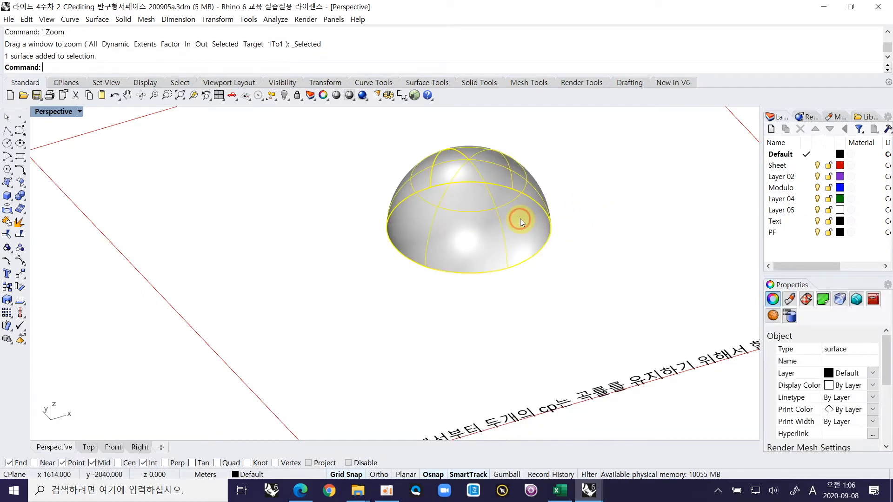
{"action": "key", "text": "F10"}
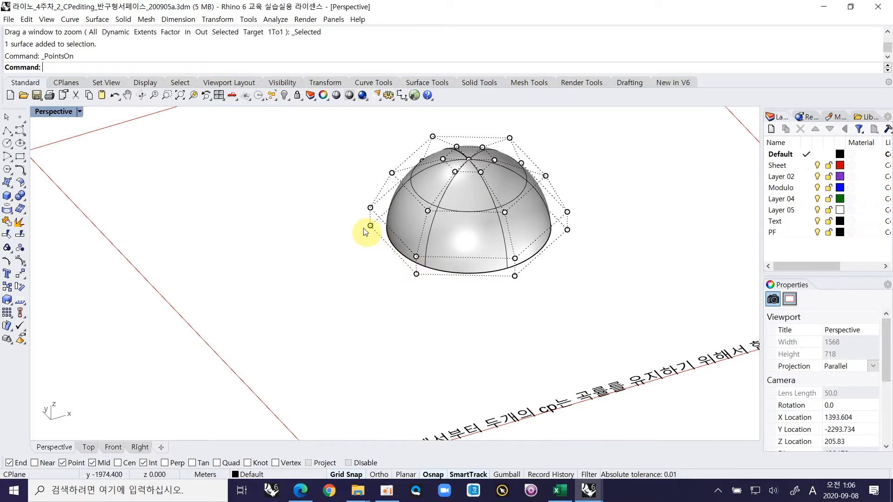
- Move the two stacked base control points on the hemisphere's negative-X side together, about 61 m outward
{"action": "left_click_drag", "start_coordinate": [346, 193], "coordinate": [383, 241]}
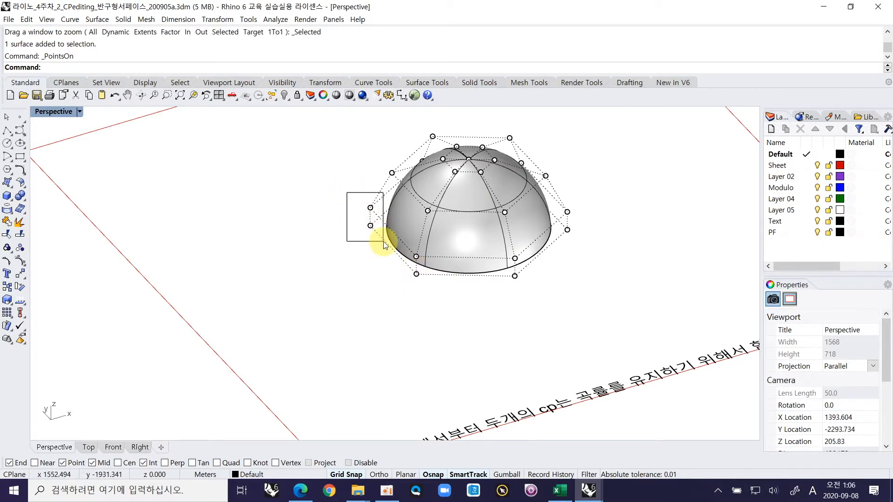
{"action": "left_click_drag", "start_coordinate": [383, 245], "coordinate": [385, 246]}
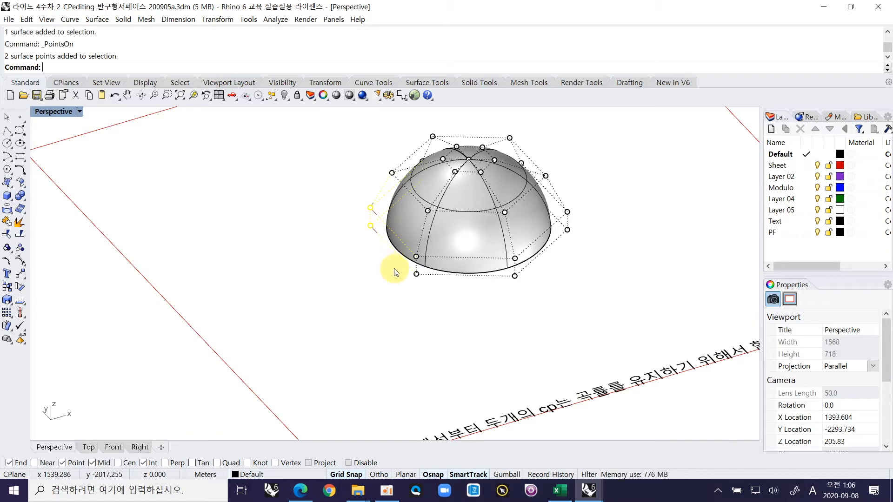
{"action": "type", "text": "M"}
{"action": "key", "text": "Return"}
{"action": "left_click", "coordinate": [430, 302]}
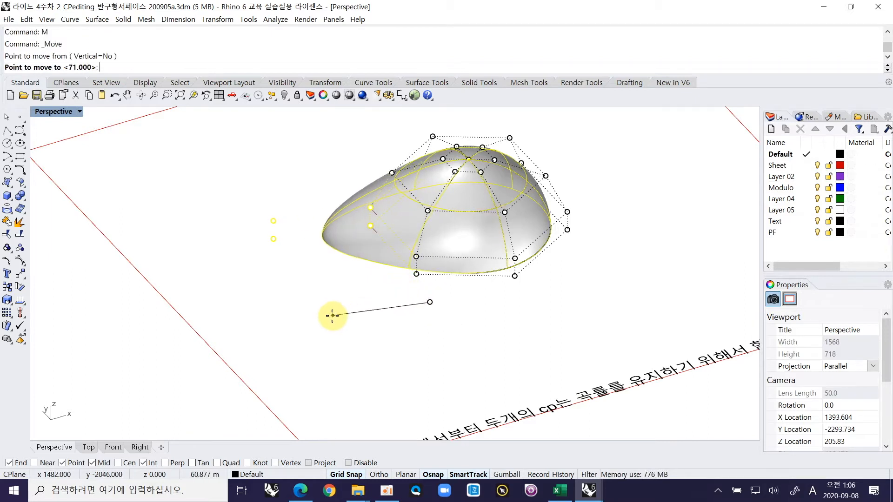
{"action": "left_click", "coordinate": [333, 316]}
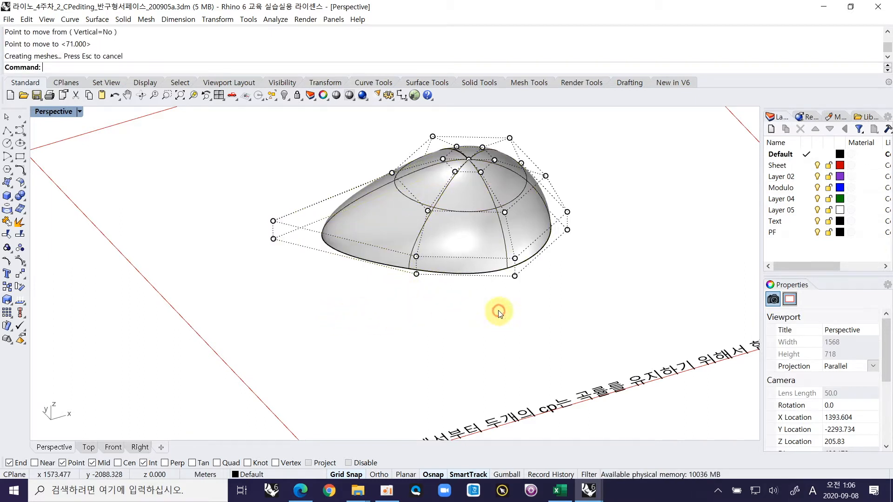
- Move the two stacked base control points on the negative-Y side about 85 m outward together, placing them in Top view
{"action": "left_click_drag", "start_coordinate": [531, 257], "coordinate": [528, 255]}
{"action": "key", "text": "ctrl+Tab"}
{"action": "type", "text": "ZS"}
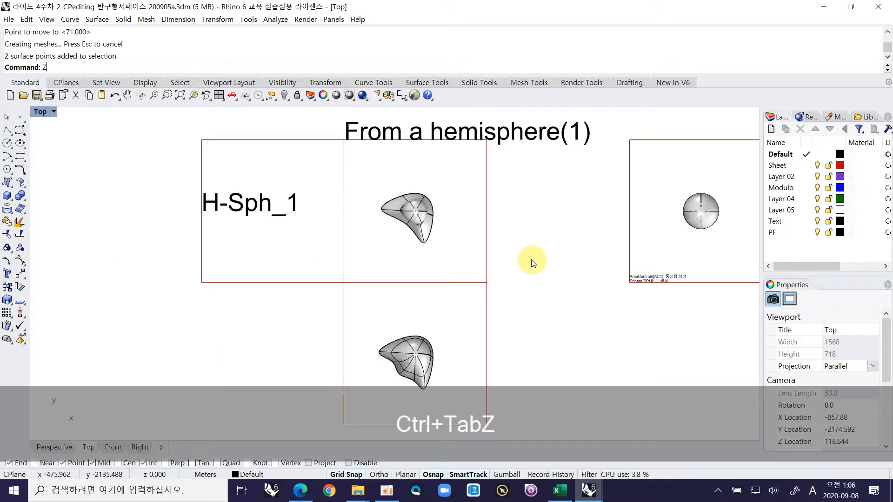
{"action": "key", "text": "space"}
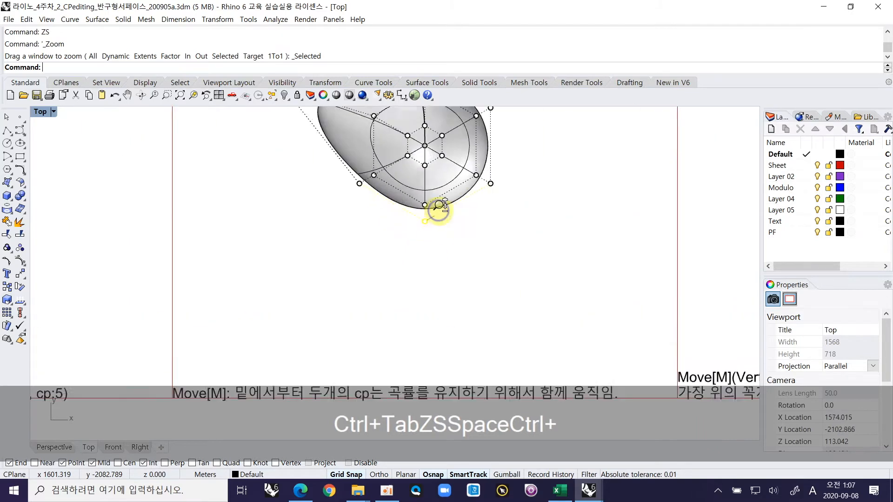
{"action": "type", "text": "M"}
{"action": "key", "text": "space"}
{"action": "left_click", "coordinate": [484, 231]}
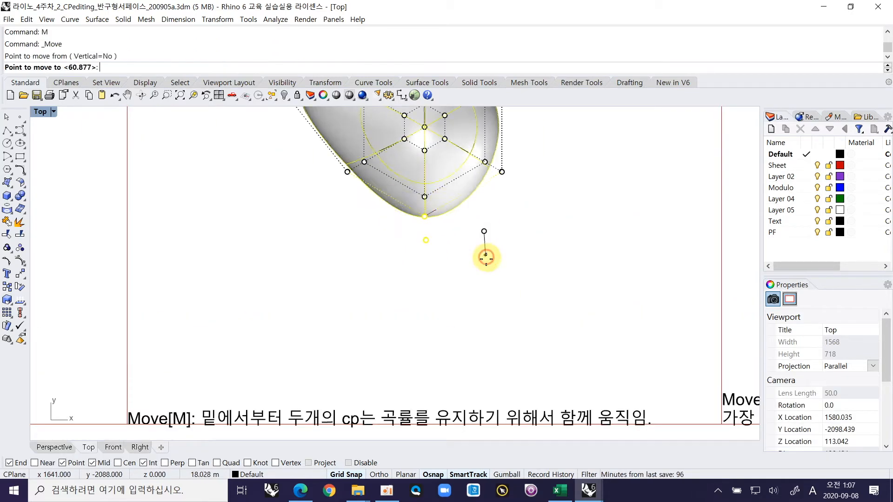
{"action": "left_click", "coordinate": [478, 357]}
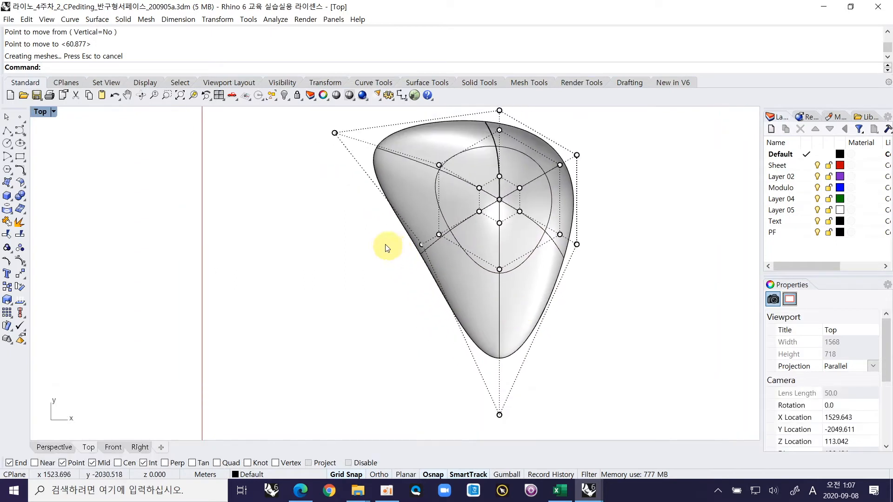
- Examine the base control points by selecting their stacked pairs in turn, in Top view and from several perspective angles
{"action": "left_click_drag", "start_coordinate": [432, 269], "coordinate": [431, 269]}
{"action": "right_click_drag", "start_coordinate": [384, 145], "coordinate": [400, 201]}
{"action": "left_click_drag", "start_coordinate": [339, 169], "coordinate": [372, 209]}
{"action": "key", "text": "ctrl+Tab"}
{"action": "key", "text": "ctrl+Tab"}
{"action": "key", "text": "ctrl+Tab"}
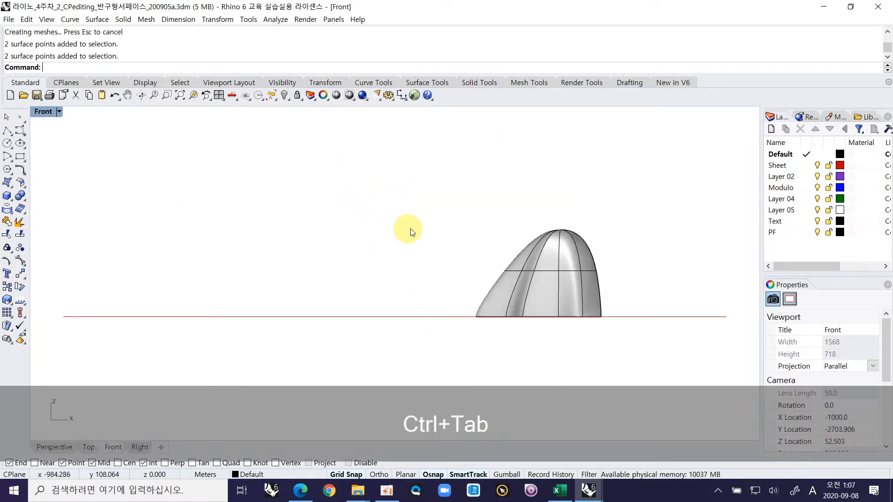
{"action": "left_click_drag", "start_coordinate": [249, 205], "coordinate": [297, 268]}
{"action": "right_click_drag", "start_coordinate": [539, 325], "coordinate": [589, 299]}
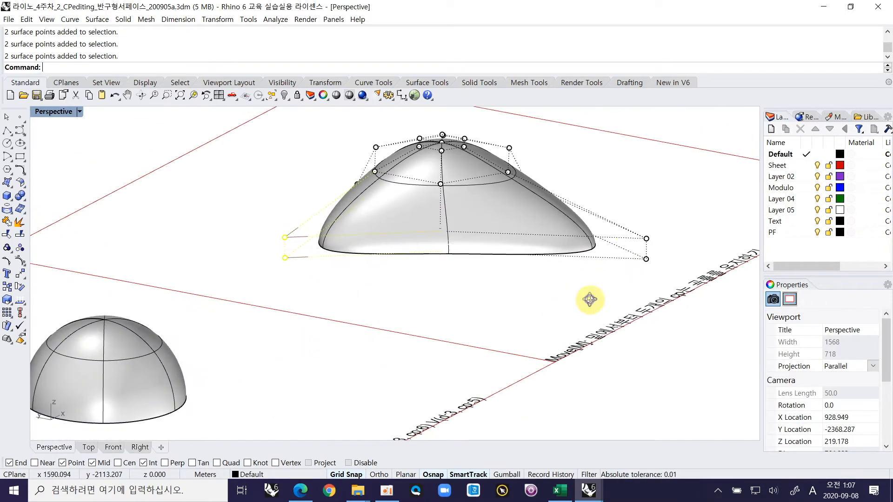
{"action": "left_click_drag", "start_coordinate": [626, 218], "coordinate": [656, 264]}
{"action": "right_click_drag", "start_coordinate": [650, 201], "coordinate": [562, 272]}
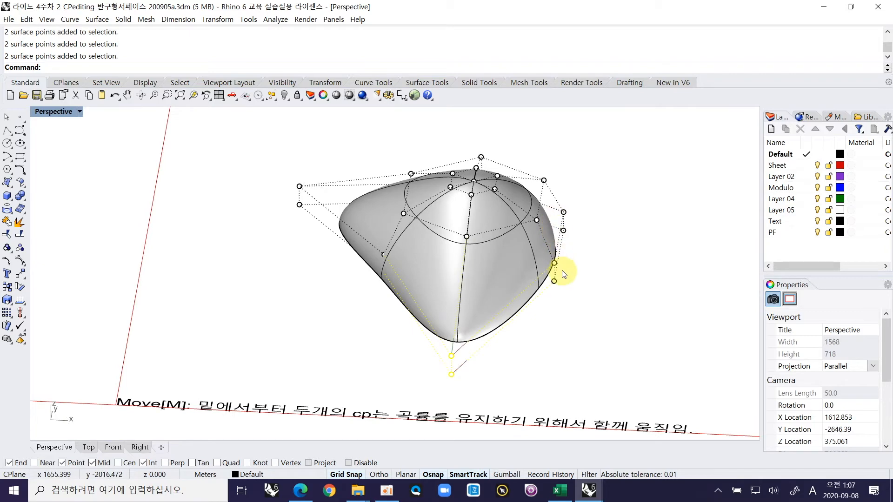
- Move the stacked base control-point pair between the two stretched corners inward beneath the surface, and hide the control points
{"action": "right_click_drag", "start_coordinate": [390, 320], "coordinate": [403, 326]}
{"action": "left_click_drag", "start_coordinate": [369, 313], "coordinate": [413, 258]}
{"action": "left_click_drag", "start_coordinate": [413, 319], "coordinate": [385, 365]}
{"action": "left_click", "coordinate": [385, 365]}
{"action": "right_click_drag", "start_coordinate": [350, 289], "coordinate": [585, 295]}
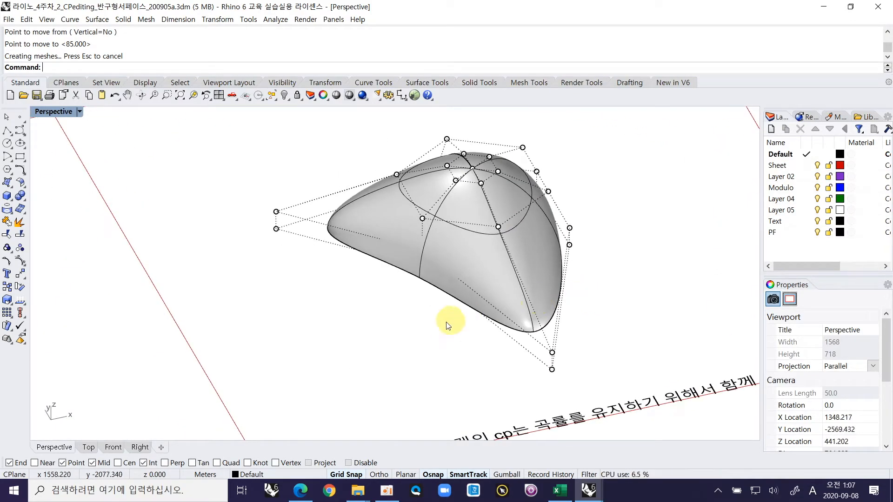
{"action": "key", "text": "Escape"}
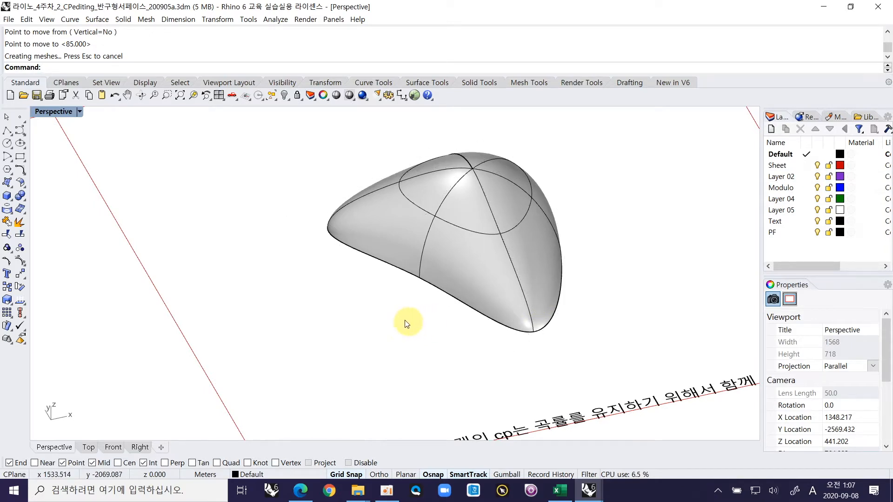
- Copy the reshaped surface and its centre point from border midpoint to border midpoint, onto the Move (Vertical) sheet
{"action": "right_click_drag", "start_coordinate": [375, 285], "coordinate": [387, 319], "text": "ctrl"}
{"action": "left_click_drag", "start_coordinate": [510, 309], "coordinate": [362, 236]}
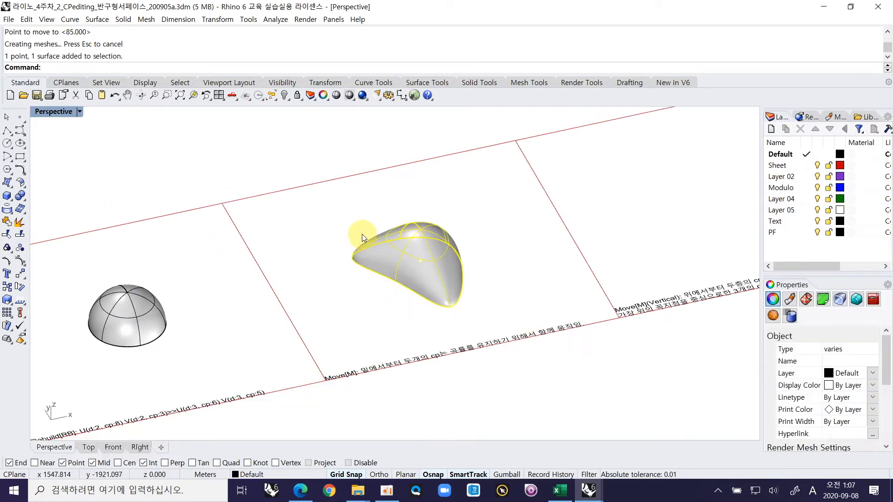
{"action": "type", "text": "CO"}
{"action": "key", "text": "Return"}
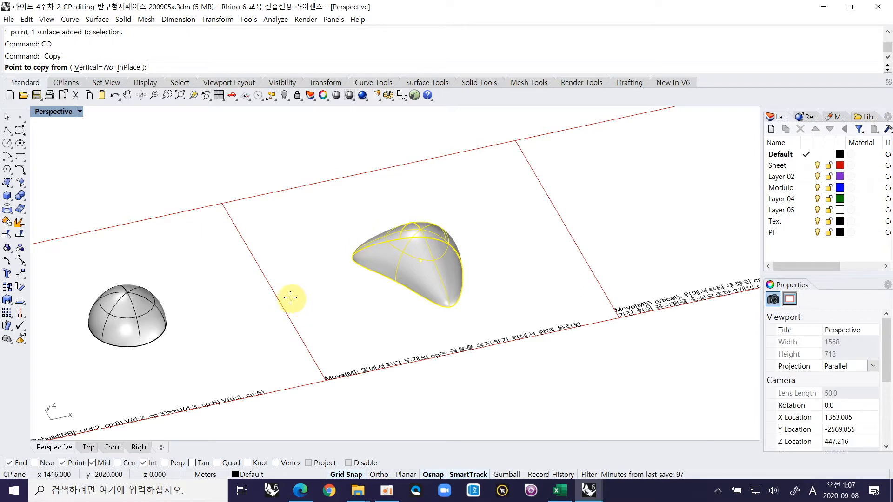
{"action": "left_click", "coordinate": [272, 291]}
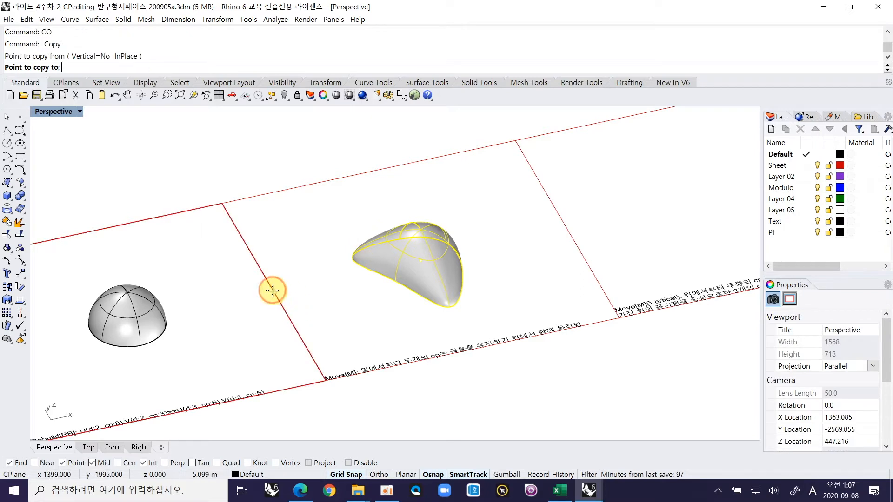
{"action": "left_click", "coordinate": [568, 234]}
{"action": "right_click", "coordinate": [638, 234]}
{"action": "left_click", "coordinate": [638, 234]}
- Display the control points of the surface copy on the Move (Vertical) sheet
{"action": "right_click_drag", "start_coordinate": [659, 246], "coordinate": [416, 297], "text": "shift"}
{"action": "scroll", "coordinate": [478, 275], "scroll_direction": "up", "scroll_amount": 2}
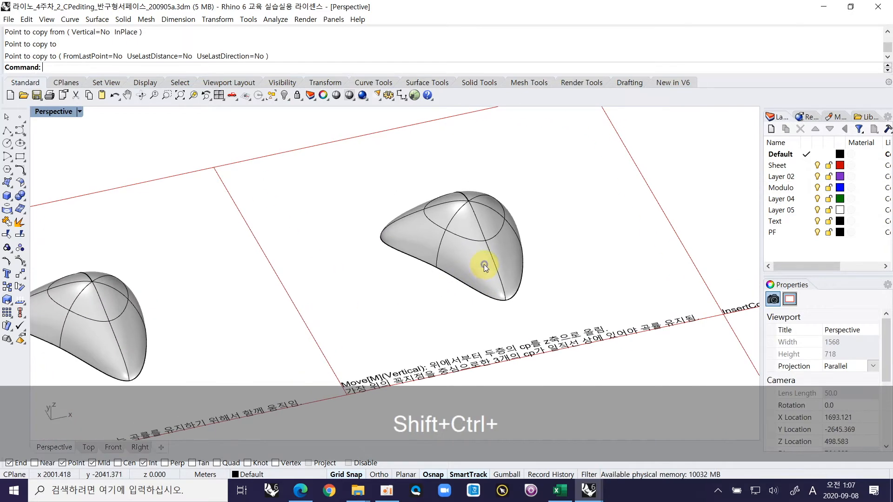
{"action": "left_click", "coordinate": [497, 244], "text": "ctrl+shift"}
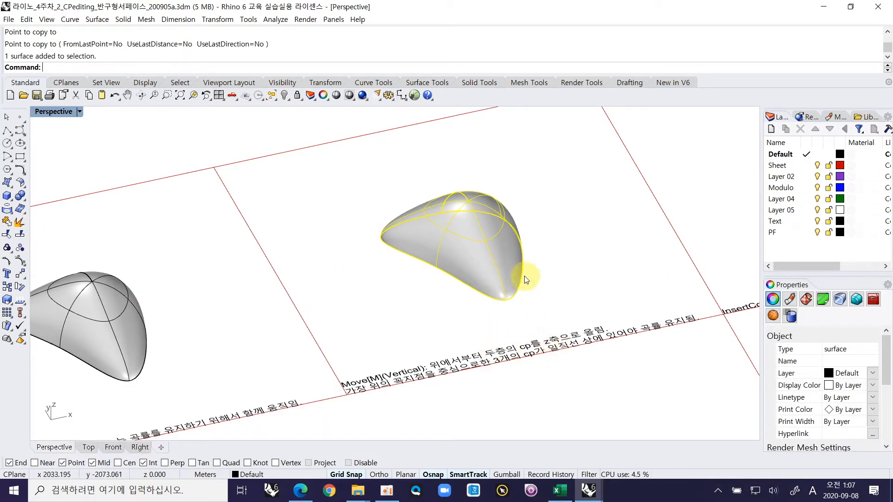
{"action": "key", "text": "F10"}
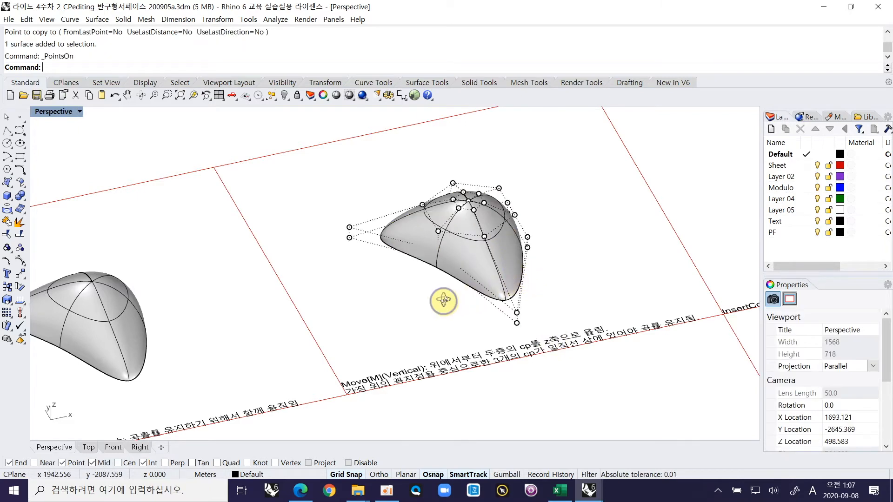
- Raise the apex and the top two rings of control points about 78 m, using Move with Vertical set to Yes
{"action": "right_click_drag", "start_coordinate": [442, 299], "coordinate": [414, 236]}
{"action": "left_click_drag", "start_coordinate": [404, 225], "coordinate": [532, 269]}
{"action": "mouse_move", "coordinate": [493, 251]}
{"action": "right_mouse_down"}
{"action": "mouse_move", "coordinate": [467, 251]}
{"action": "mouse_move", "coordinate": [482, 305]}
{"action": "mouse_move", "coordinate": [463, 221]}
{"action": "mouse_move", "coordinate": [474, 247]}
{"action": "mouse_move", "coordinate": [532, 219]}
{"action": "mouse_move", "coordinate": [502, 186]}
{"action": "mouse_move", "coordinate": [510, 171]}
{"action": "mouse_move", "coordinate": [466, 218]}
{"action": "mouse_move", "coordinate": [475, 218]}
{"action": "mouse_move", "coordinate": [481, 248]}
{"action": "right_mouse_up"}
{"action": "right_click_drag", "start_coordinate": [470, 285], "coordinate": [480, 256], "text": "ctrl"}
{"action": "type", "text": "m"}
{"action": "key", "text": "Return"}
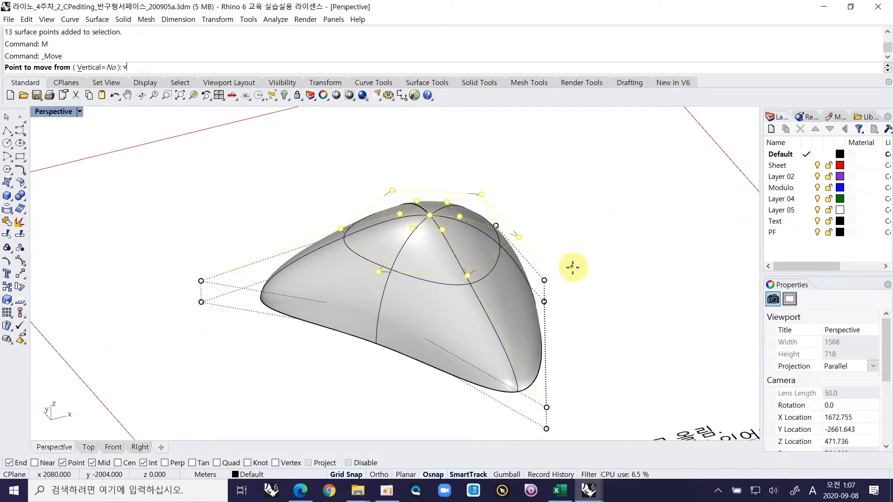
{"action": "type", "text": "v"}
{"action": "key", "text": "Return"}
{"action": "left_click", "coordinate": [602, 320]}
{"action": "left_click", "coordinate": [592, 194]}
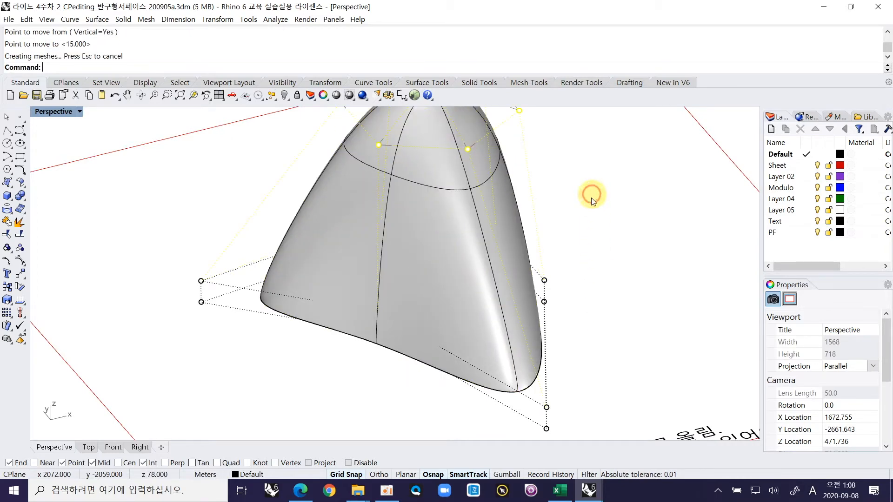
- Hide the control points and copy the raised surface with its centre point between border midpoints, onto the InsertControlPoint sheet
{"action": "key", "text": "Escape"}
{"action": "right_click_drag", "start_coordinate": [524, 279], "coordinate": [487, 311], "text": "ctrl"}
{"action": "left_click_drag", "start_coordinate": [552, 357], "coordinate": [415, 240]}
{"action": "type", "text": "CO"}
{"action": "key", "text": "Return"}
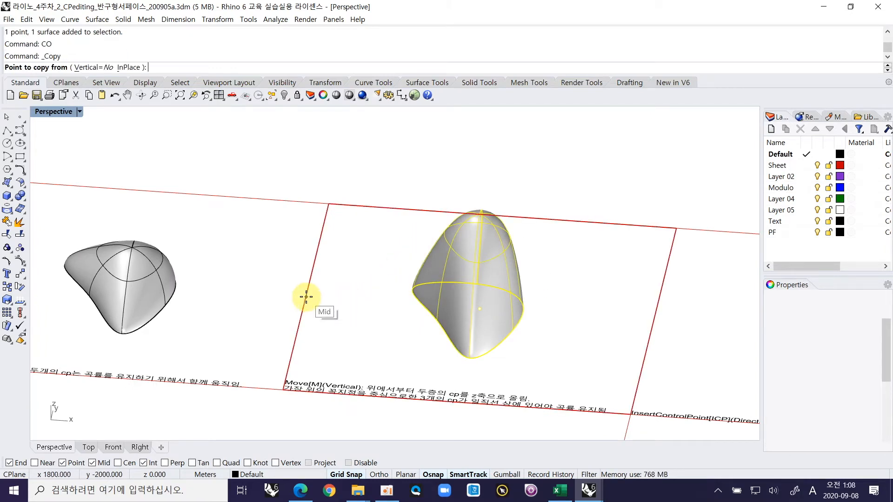
{"action": "left_click", "coordinate": [305, 297]}
{"action": "right_click_drag", "start_coordinate": [329, 254], "coordinate": [331, 275], "text": "ctrl"}
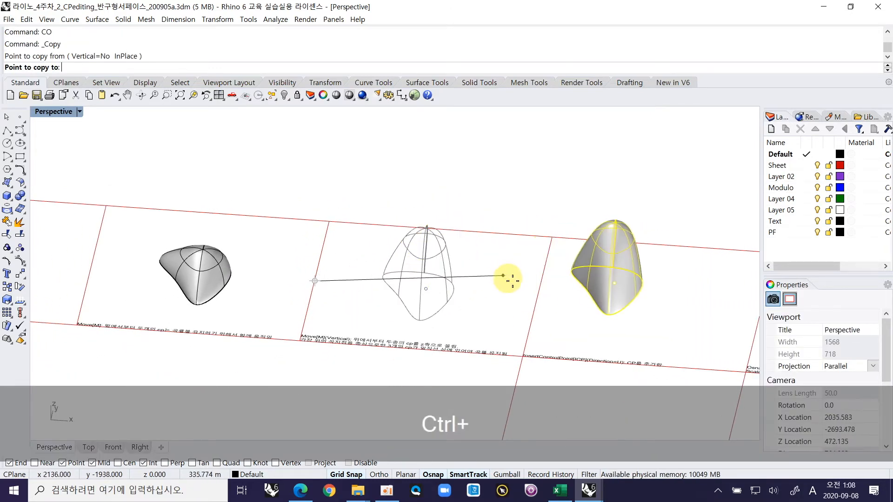
{"action": "left_click", "coordinate": [540, 296]}
{"action": "right_click", "coordinate": [540, 297]}
- Display the control points of the surface copy on the InsertControlPoint sheet
{"action": "right_click_drag", "start_coordinate": [514, 301], "coordinate": [524, 221]}
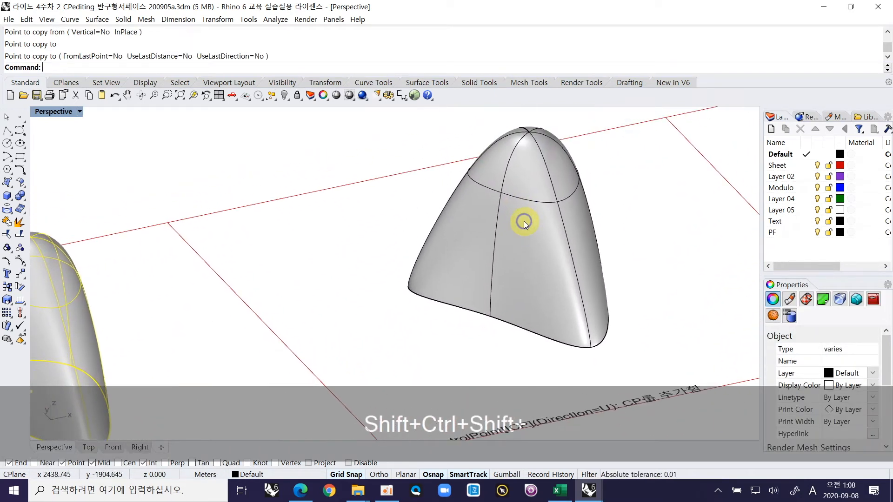
{"action": "left_click", "coordinate": [517, 224]}
{"action": "key", "text": "F10"}
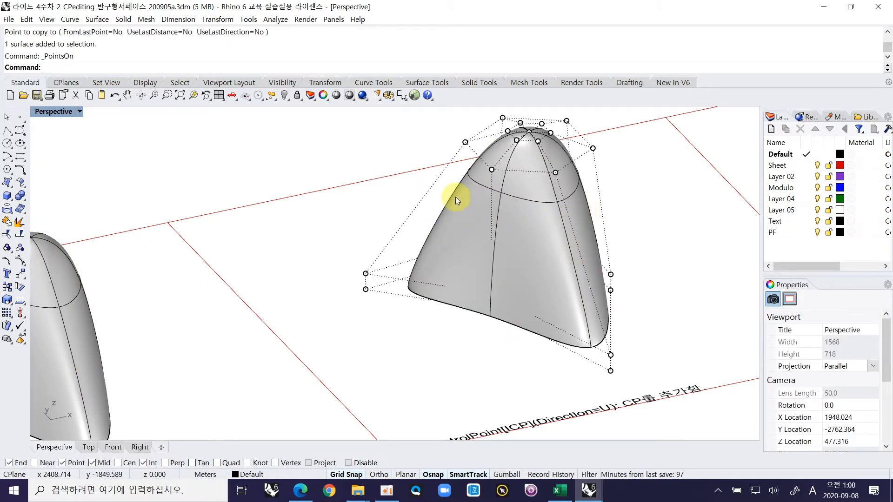
{"action": "key", "text": "ctrl+2"}
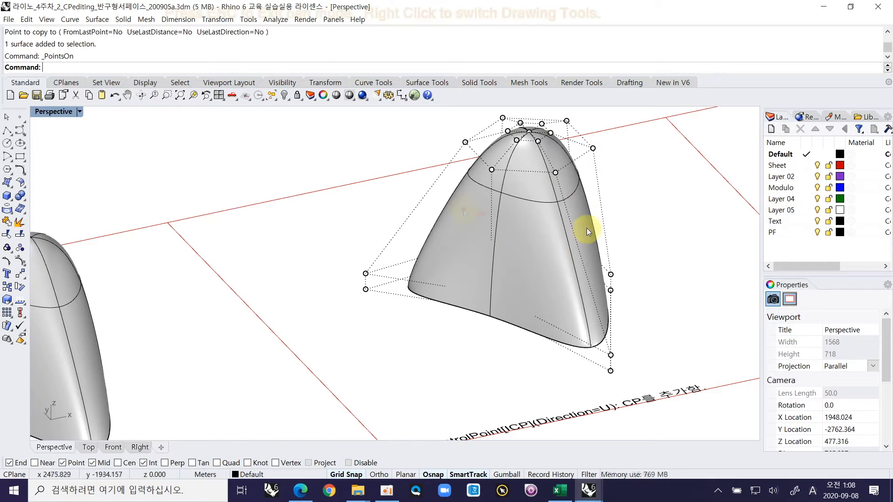
{"action": "left_click_drag", "start_coordinate": [417, 287], "coordinate": [415, 286]}
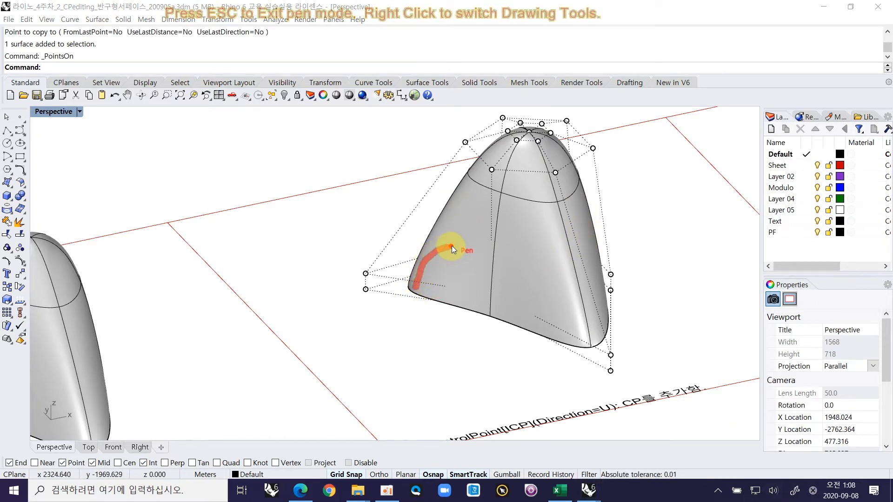
{"action": "mouse_move", "coordinate": [486, 167]}
{"action": "left_mouse_down"}
{"action": "mouse_move", "coordinate": [521, 137]}
{"action": "mouse_move", "coordinate": [557, 153]}
{"action": "left_mouse_up"}
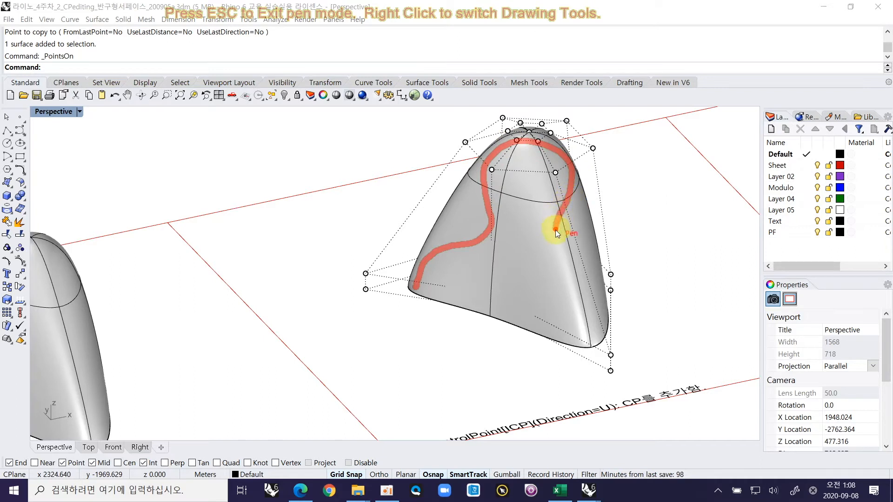
{"action": "left_click_drag", "start_coordinate": [588, 318], "coordinate": [589, 345]}
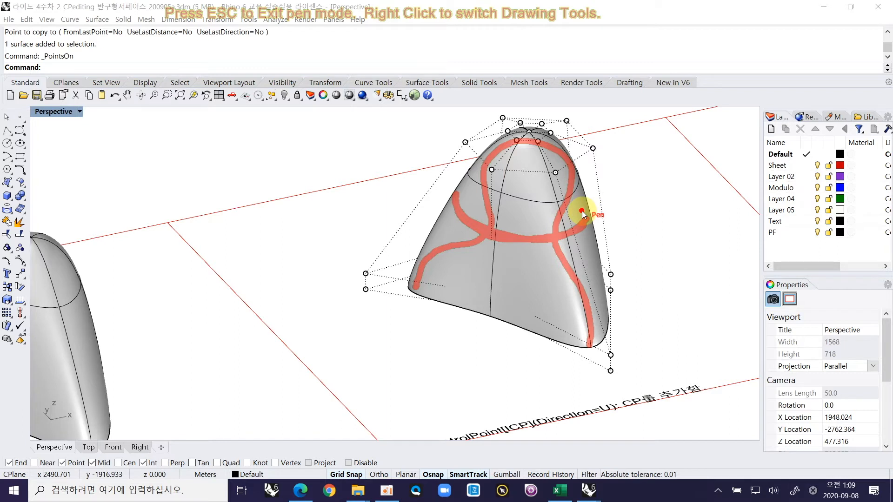
{"action": "key", "text": "Escape"}
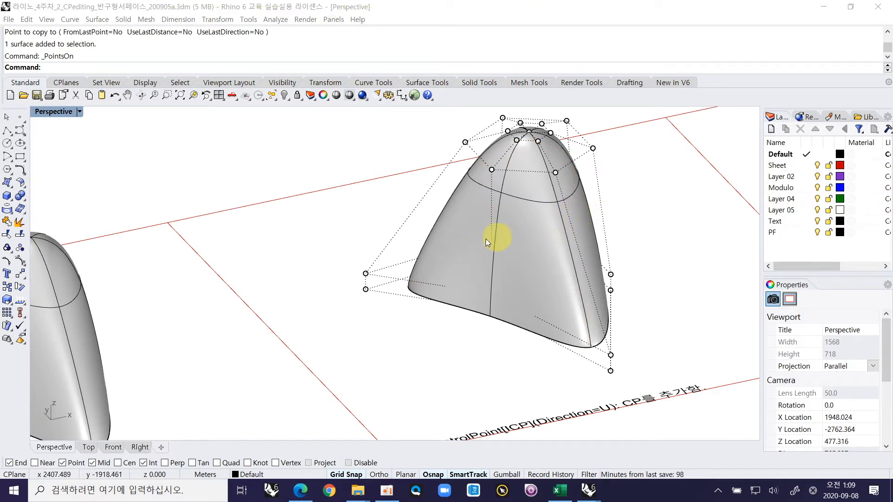
- Hide and redisplay the control points of the surface on the InsertControlPoint sheet
{"action": "left_click", "coordinate": [360, 225]}
{"action": "key", "text": "Escape"}
{"action": "left_click", "coordinate": [523, 209]}
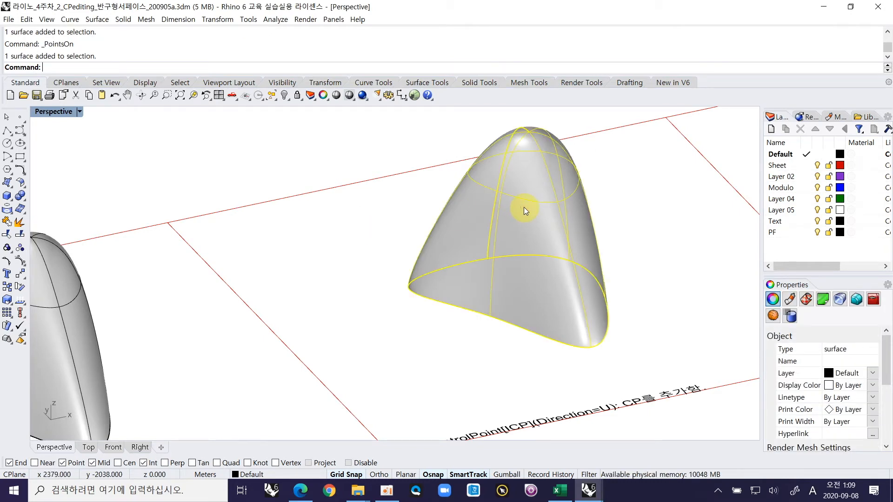
{"action": "key", "text": "F10"}
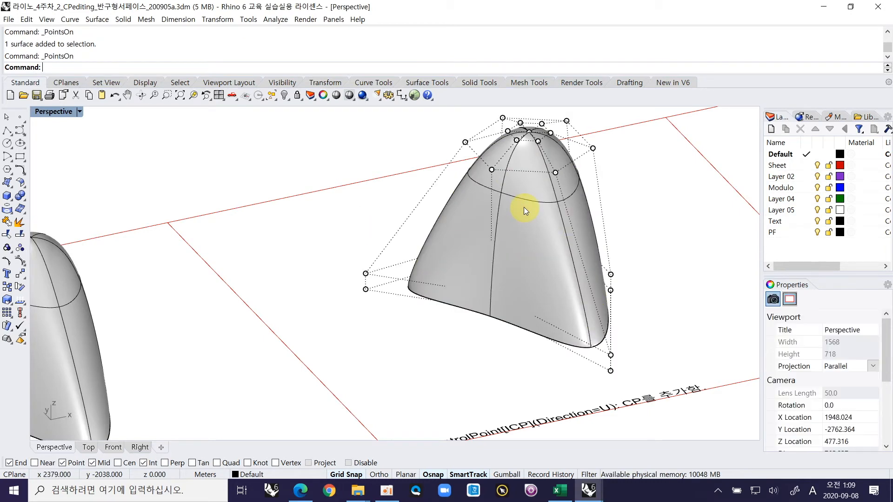
- Insert a ring of control points around the surface's body at about mid-height, using InsertControlPoint with Direction set to U
{"action": "type", "text": "InsertControlPoint"}
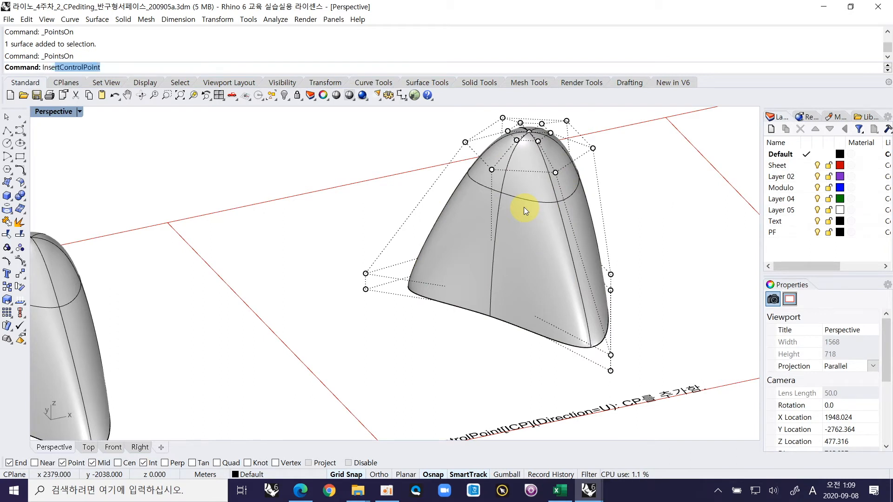
{"action": "key", "text": "Return"}
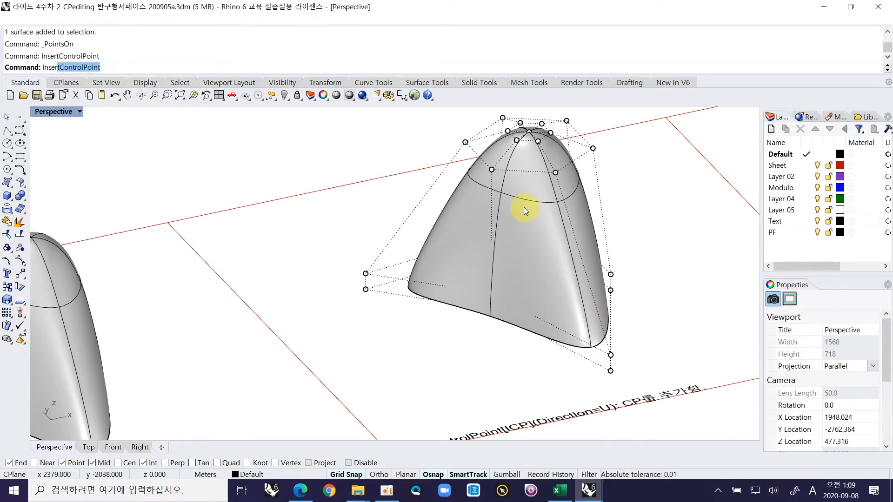
{"action": "left_click", "coordinate": [456, 212]}
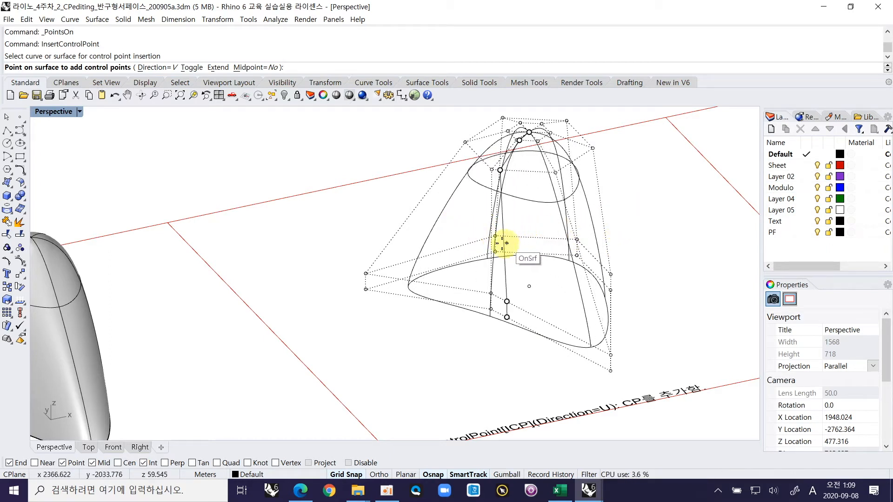
{"action": "left_click", "coordinate": [152, 67]}
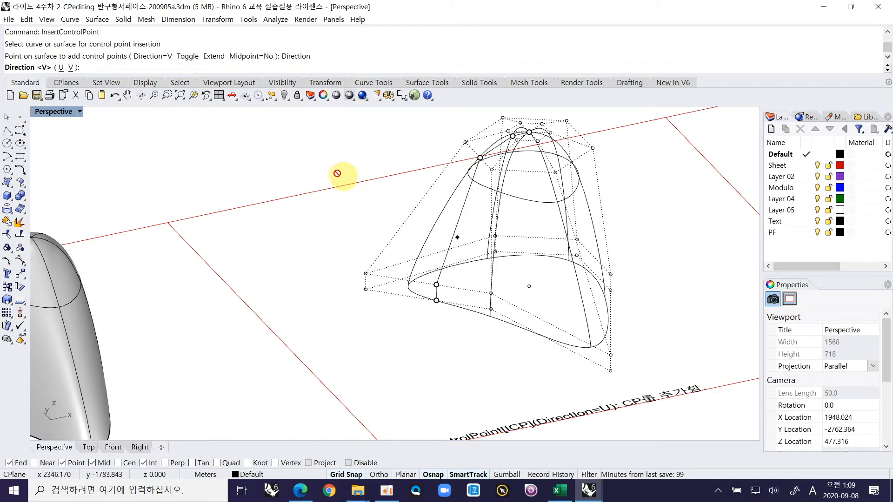
{"action": "left_click", "coordinate": [62, 68]}
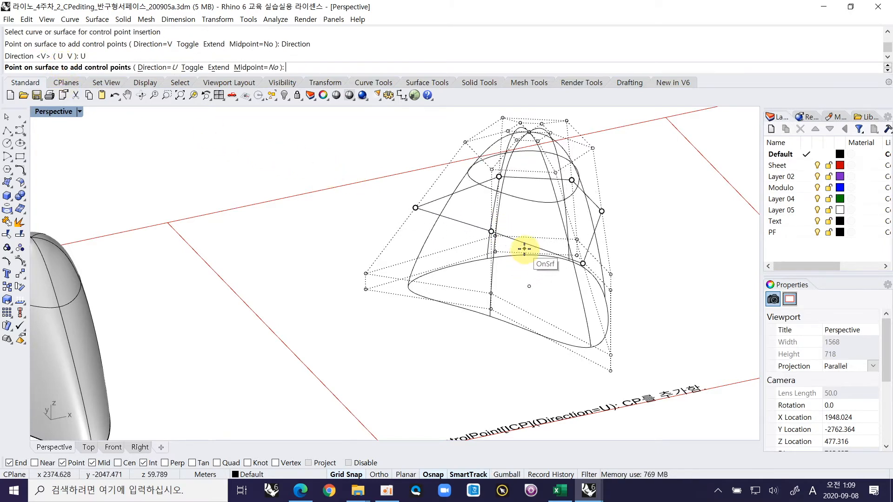
{"action": "right_click_drag", "start_coordinate": [524, 249], "coordinate": [515, 219]}
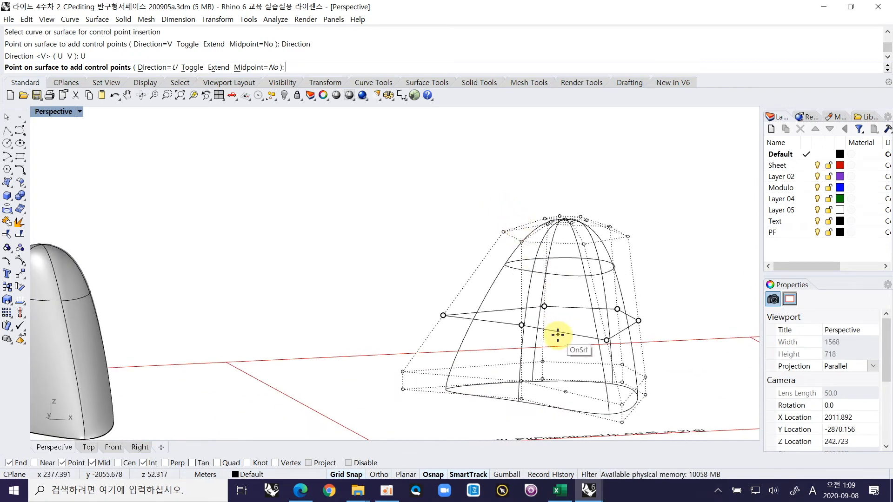
{"action": "left_click", "coordinate": [558, 334]}
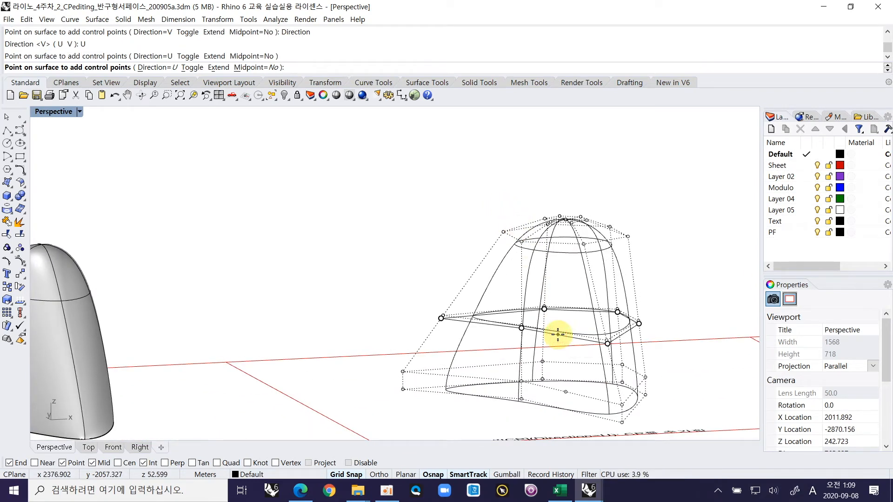
{"action": "right_click", "coordinate": [557, 334]}
{"action": "left_click_drag", "start_coordinate": [402, 288], "coordinate": [649, 343]}
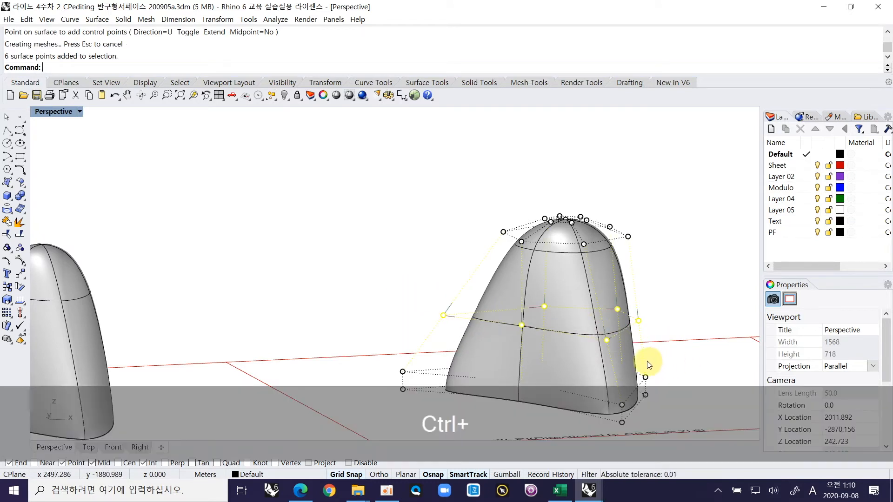
{"action": "key", "text": "Escape"}
- Hide the control points and copy the surface with its centre point 400 m between border midpoints, onto the Scale2D sheet
{"action": "right_click_drag", "start_coordinate": [403, 258], "coordinate": [409, 286], "text": "ctrl"}
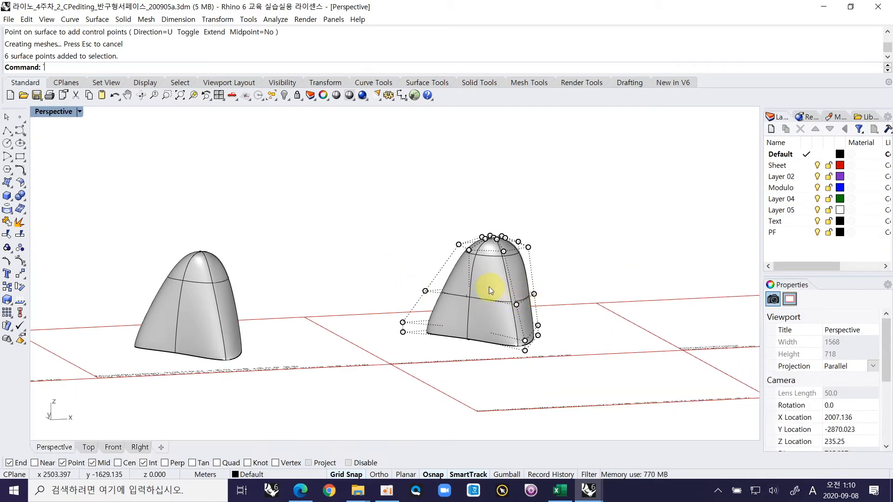
{"action": "key", "text": "Escape"}
{"action": "left_click", "coordinate": [502, 294]}
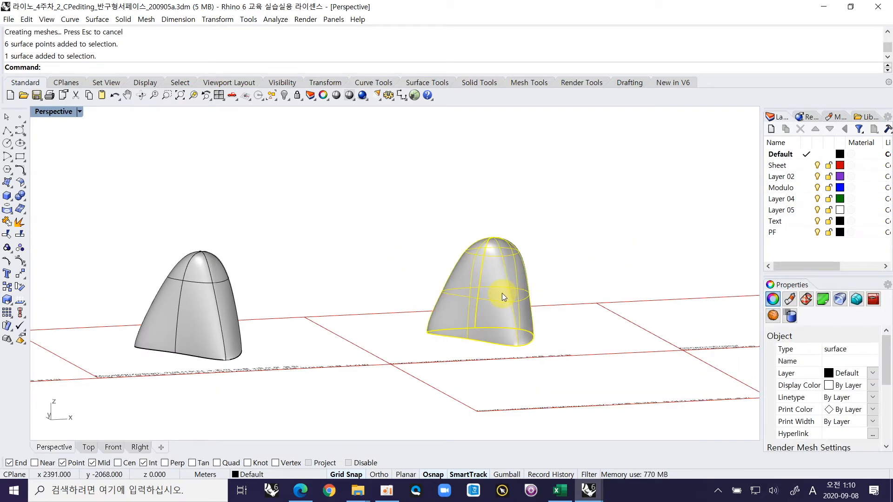
{"action": "left_click", "coordinate": [560, 339]}
{"action": "left_click_drag", "start_coordinate": [461, 320], "coordinate": [464, 321]}
{"action": "type", "text": "CO"}
{"action": "key", "text": "Return"}
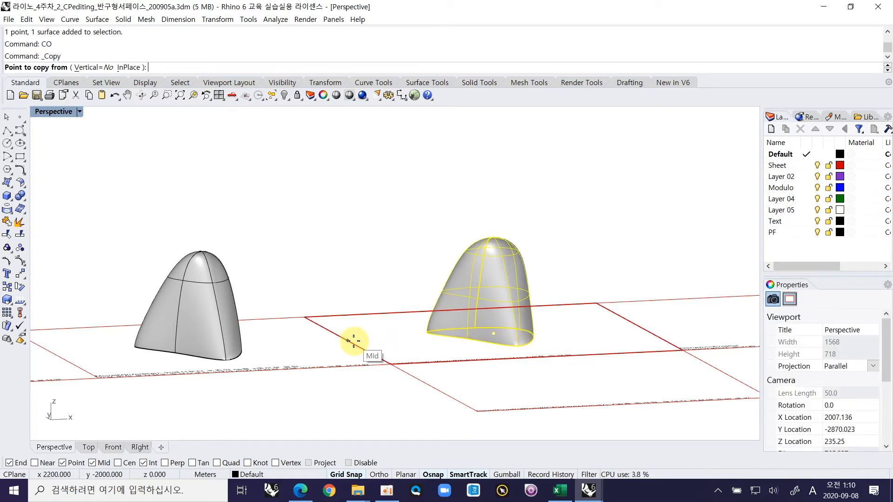
{"action": "left_click", "coordinate": [349, 342]}
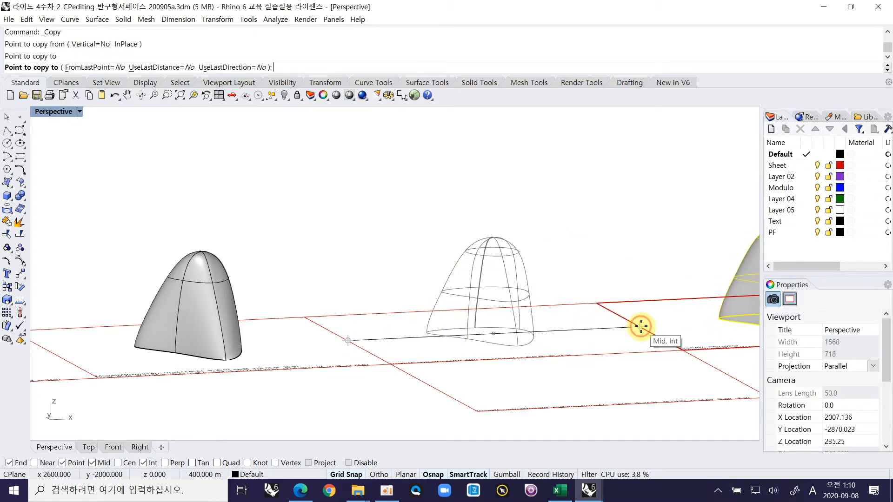
{"action": "right_click", "coordinate": [641, 326]}
- Display the control points of the surface copy on the Scale2D sheet
{"action": "right_click_drag", "start_coordinate": [670, 324], "coordinate": [668, 348]}
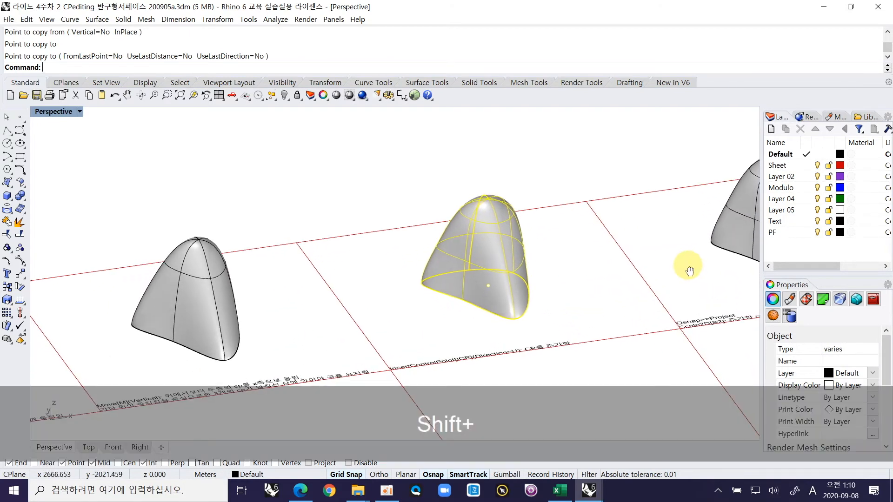
{"action": "right_click_drag", "start_coordinate": [689, 265], "coordinate": [374, 361], "text": "shift"}
{"action": "left_click_drag", "start_coordinate": [351, 216], "coordinate": [464, 273]}
{"action": "left_click", "coordinate": [474, 276]}
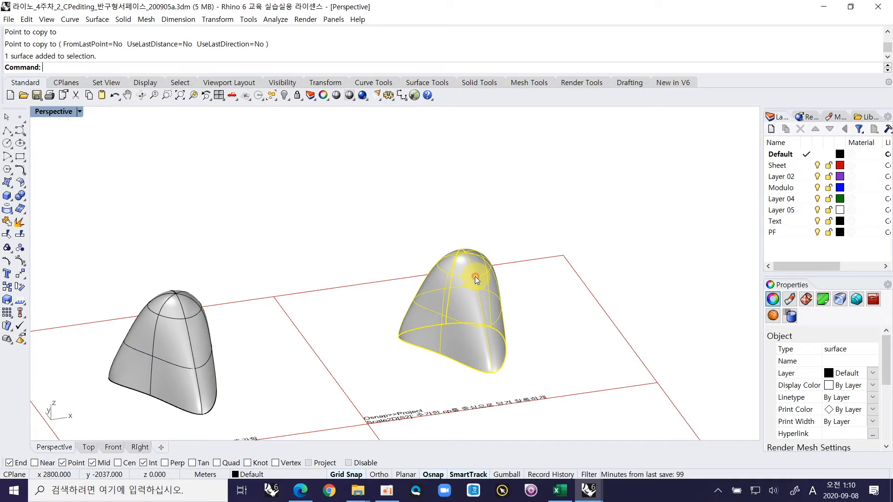
{"action": "key", "text": "F10"}
- Select the inserted mid-height ring of six control points and zoom to the selection in the Top view
{"action": "right_click_drag", "start_coordinate": [482, 333], "coordinate": [390, 387]}
{"action": "left_click_drag", "start_coordinate": [390, 387], "coordinate": [568, 417]}
{"action": "right_click_drag", "start_coordinate": [547, 398], "coordinate": [510, 312], "text": "shift"}
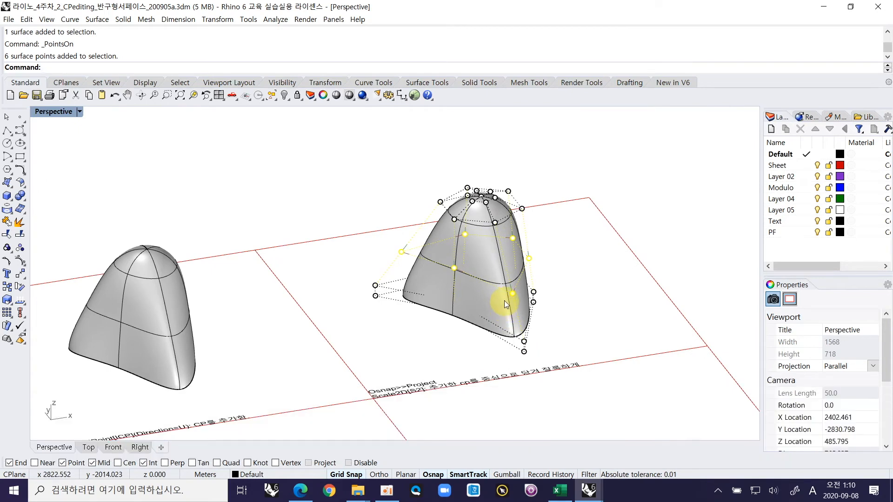
{"action": "key", "text": "ctrl+Tab"}
{"action": "type", "text": "ZS"}
{"action": "key", "text": "space"}
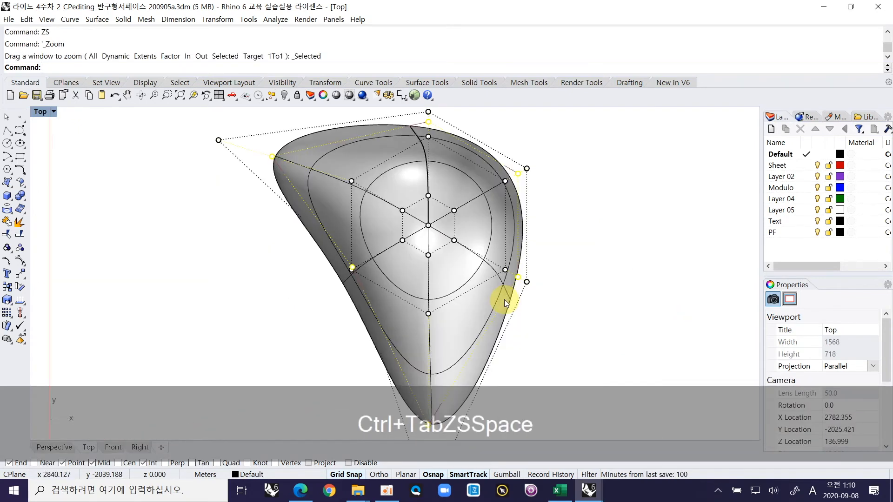
{"action": "right_click_drag", "start_coordinate": [467, 219], "coordinate": [489, 274]}
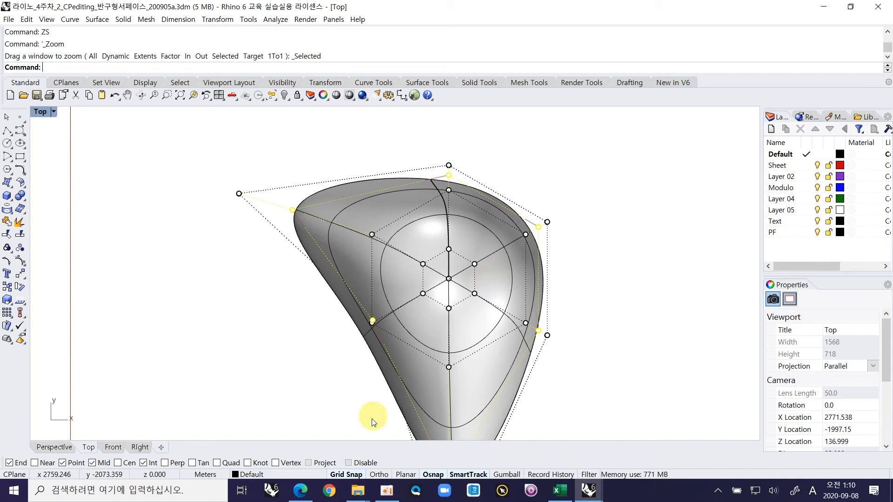
- Turn on the Project object snap and shrink the selected ring inward about the surface's apex point with Scale2D
{"action": "left_click", "coordinate": [309, 463]}
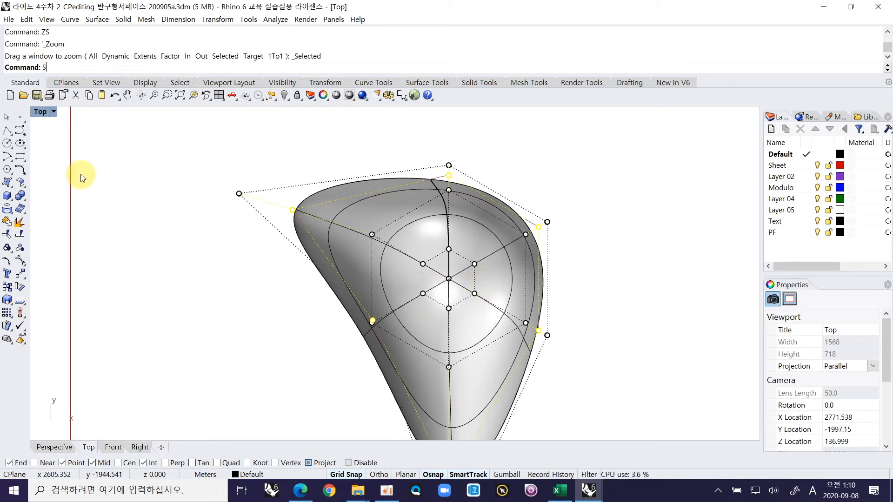
{"action": "type", "text": "cal2"}
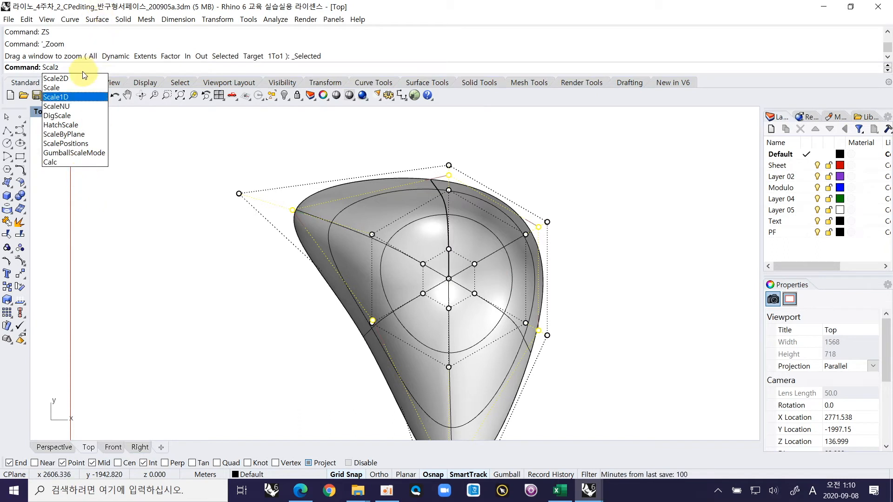
{"action": "left_click", "coordinate": [70, 78]}
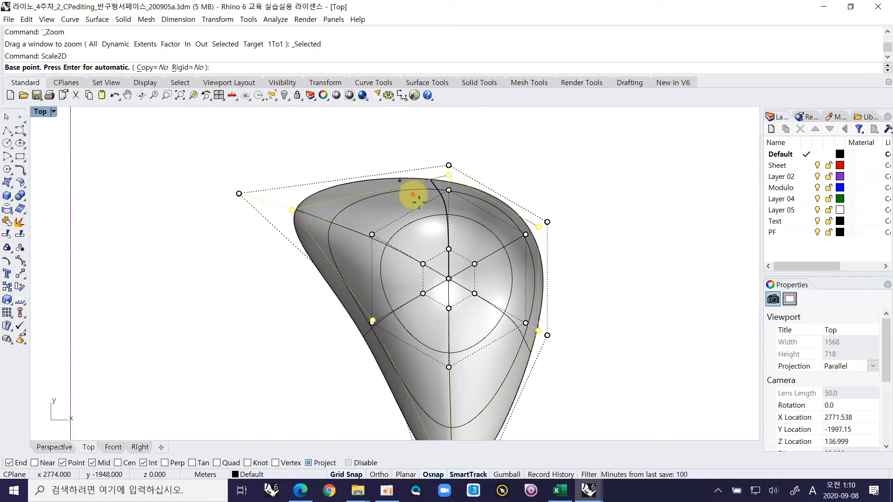
{"action": "left_click", "coordinate": [449, 279]}
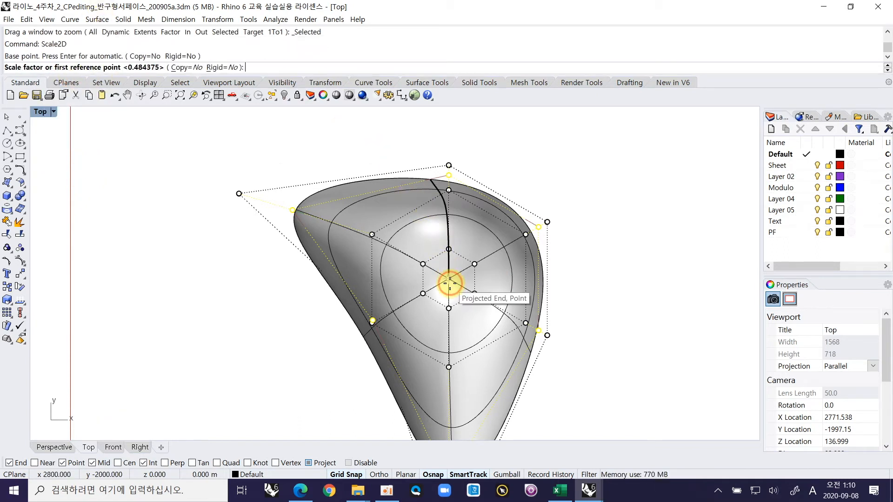
{"action": "left_click", "coordinate": [633, 280]}
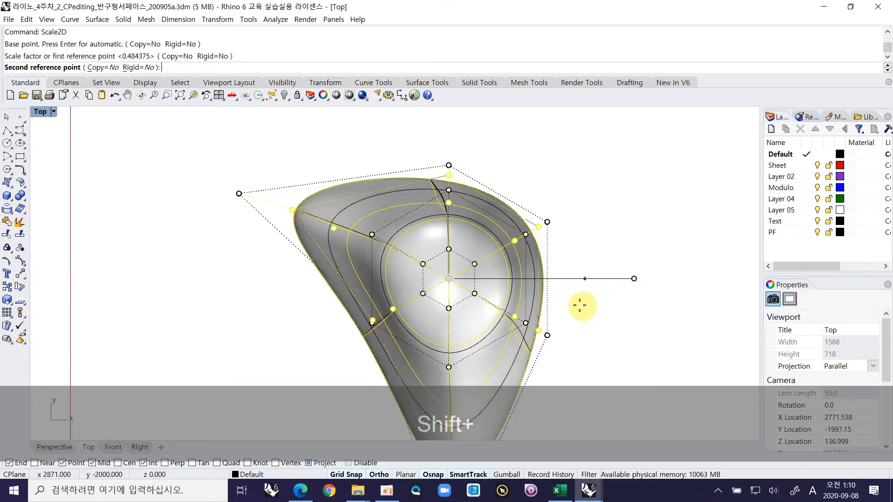
{"action": "left_click", "coordinate": [503, 290], "text": "shift"}
- Return to the Perspective view, check the scaled ring of control points and hide the surface's control points
{"action": "key", "text": "ctrl+shift+Tab"}
{"action": "key", "text": "ctrl+Tab"}
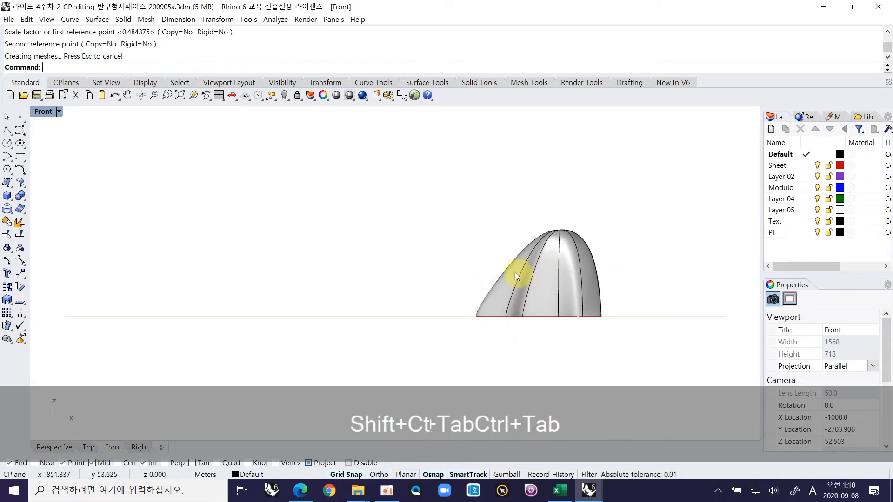
{"action": "key", "text": "ctrl+Tab"}
{"action": "right_click_drag", "start_coordinate": [487, 279], "coordinate": [677, 391]}
{"action": "right_click_drag", "start_coordinate": [539, 338], "coordinate": [489, 346]}
{"action": "left_click_drag", "start_coordinate": [490, 345], "coordinate": [612, 365]}
{"action": "right_click_drag", "start_coordinate": [542, 345], "coordinate": [479, 259]}
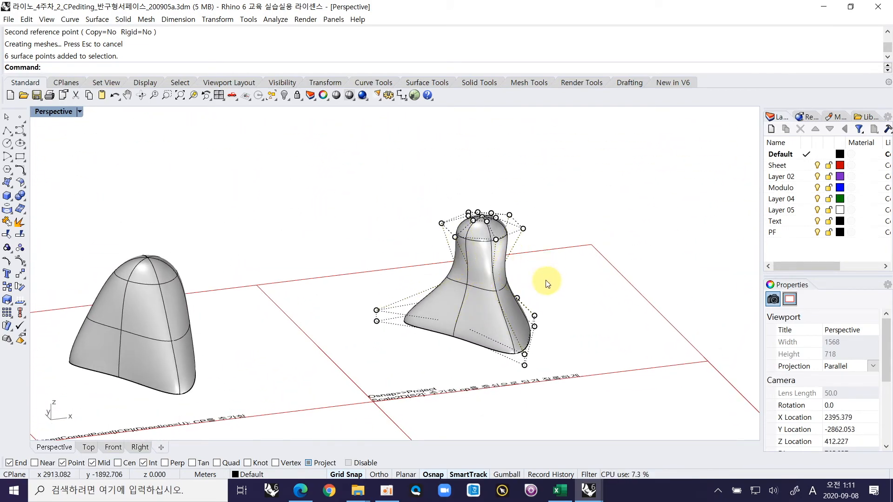
{"action": "key", "text": "Escape"}
{"action": "key", "text": "Escape"}
- Check the control points of the raised surface on the Move (Vertical) sheet
{"action": "right_click_drag", "start_coordinate": [559, 242], "coordinate": [584, 291]}
{"action": "right_click_drag", "start_coordinate": [389, 329], "coordinate": [395, 288], "text": "ctrl"}
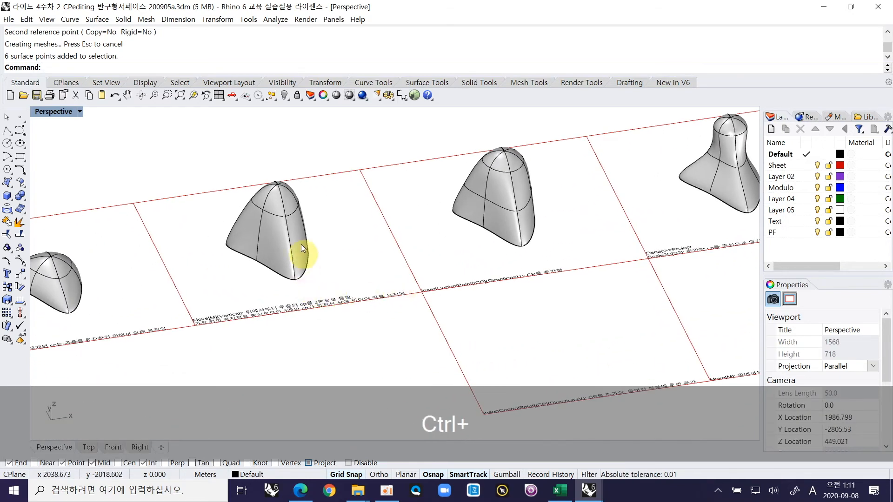
{"action": "left_click", "coordinate": [298, 227]}
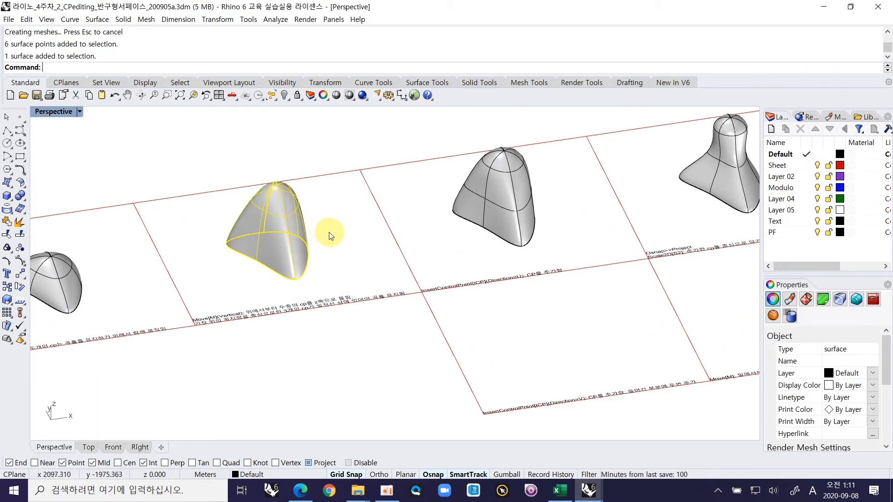
{"action": "key", "text": "F10"}
{"action": "right_click_drag", "start_coordinate": [276, 227], "coordinate": [289, 205], "text": "ctrl"}
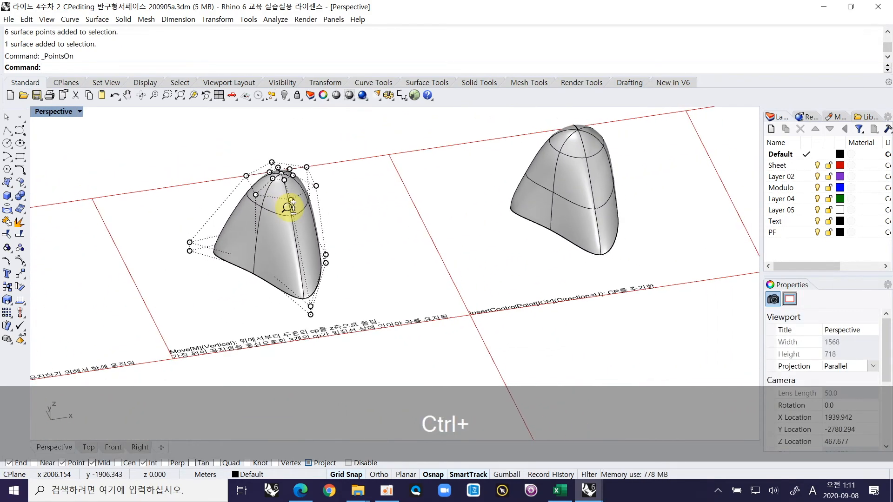
{"action": "key", "text": "Escape"}
- Copy the raised surface from the Move (Vertical) sheet to the InsertControlPoint (Direction=V) sheet, using the sheets' border midpoints as reference points
{"action": "left_click_drag", "start_coordinate": [166, 143], "coordinate": [344, 307]}
{"action": "type", "text": "CO"}
{"action": "key", "text": "Return"}
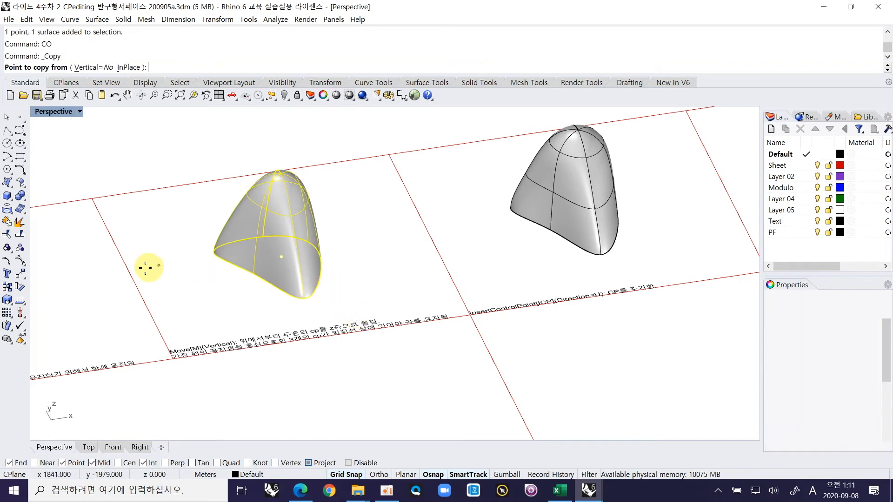
{"action": "left_click", "coordinate": [136, 283]}
{"action": "right_click_drag", "start_coordinate": [188, 239], "coordinate": [409, 345], "text": "ctrl"}
{"action": "left_click", "coordinate": [409, 343]}
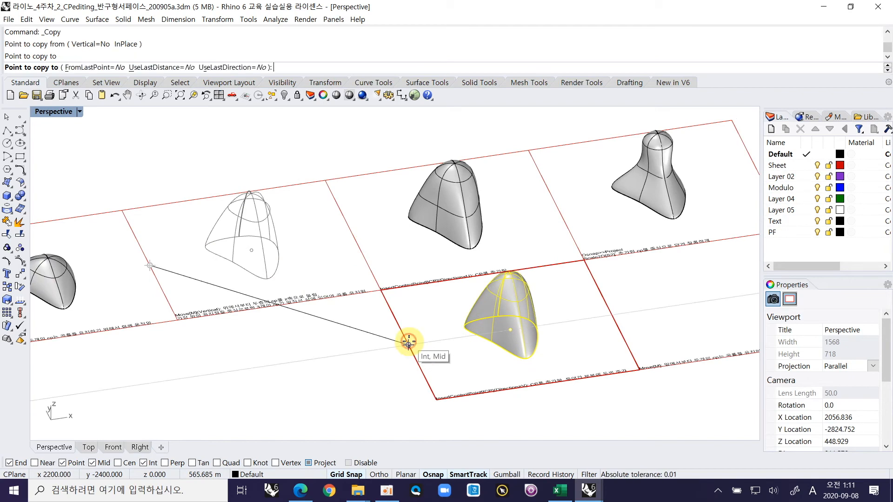
{"action": "right_click", "coordinate": [411, 343]}
{"action": "left_click", "coordinate": [465, 352]}
- Insert two V-direction columns of control points on either side of the copied surface's front dip with InsertControlPoint and check the control points
{"action": "right_click_drag", "start_coordinate": [528, 350], "coordinate": [481, 266], "text": "ctrl"}
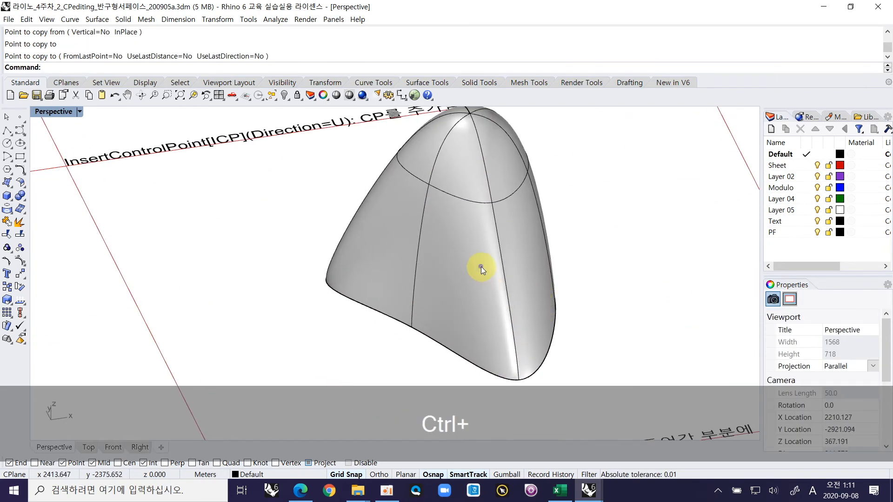
{"action": "left_click", "coordinate": [480, 266]}
{"action": "type", "text": "i"}
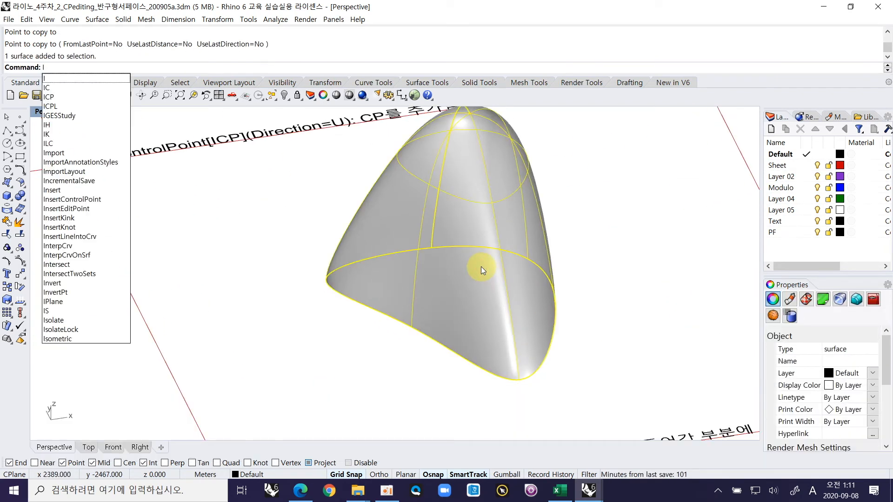
{"action": "type", "text": "Sert"}
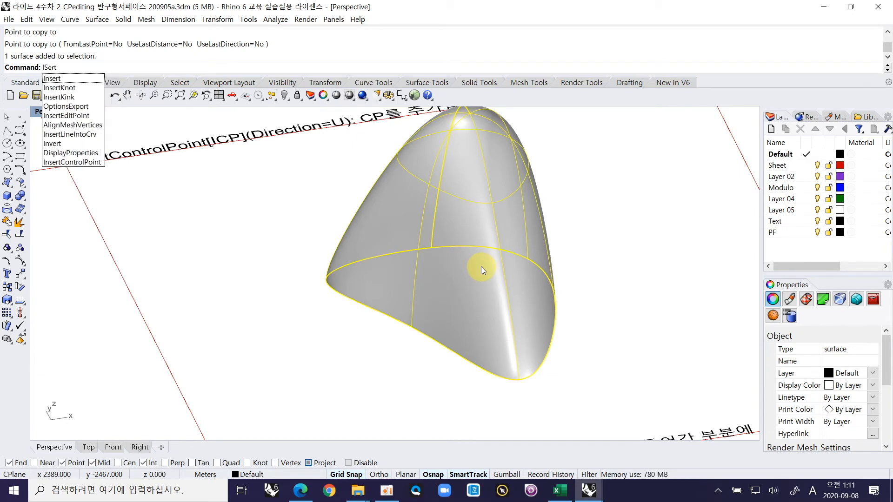
{"action": "key", "text": "BackSpace"}
{"action": "key", "text": "BackSpace"}
{"action": "key", "text": "BackSpace"}
{"action": "key", "text": "BackSpace"}
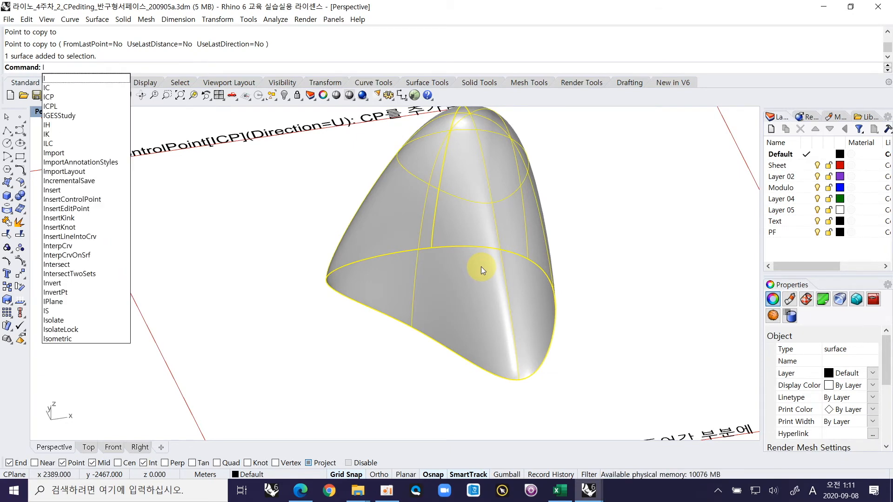
{"action": "type", "text": "nsertControlPoint"}
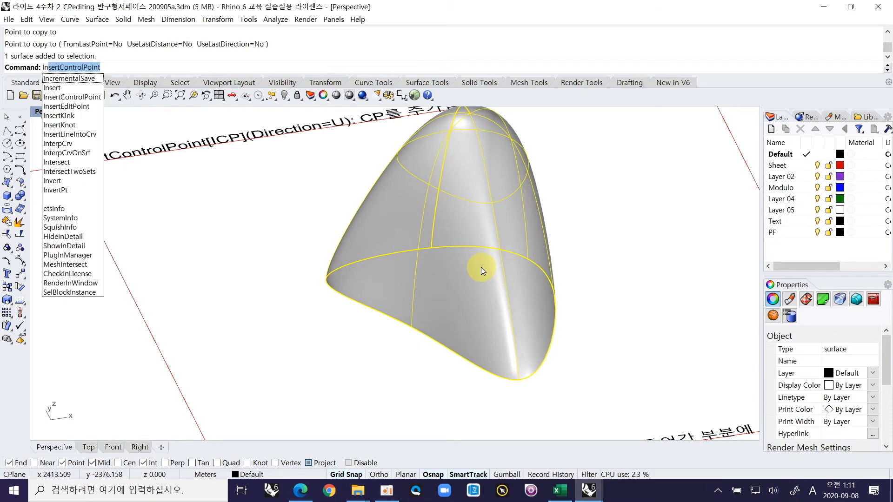
{"action": "key", "text": "Return"}
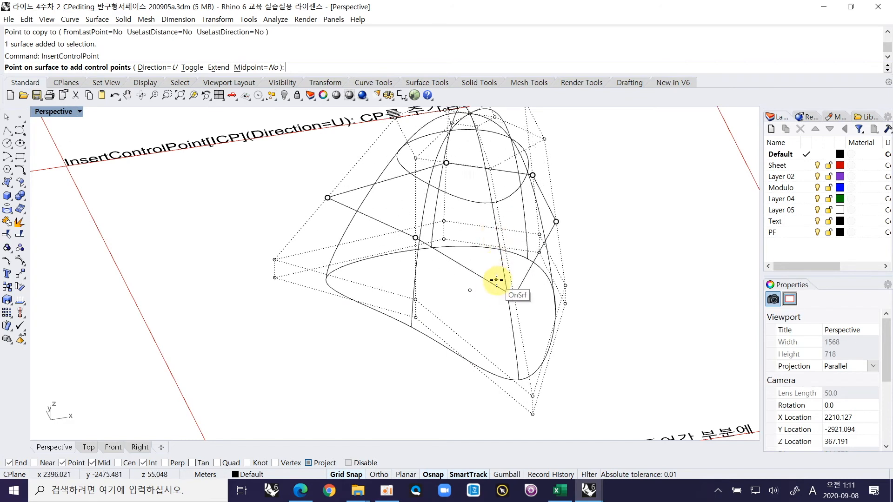
{"action": "left_click", "coordinate": [165, 68]}
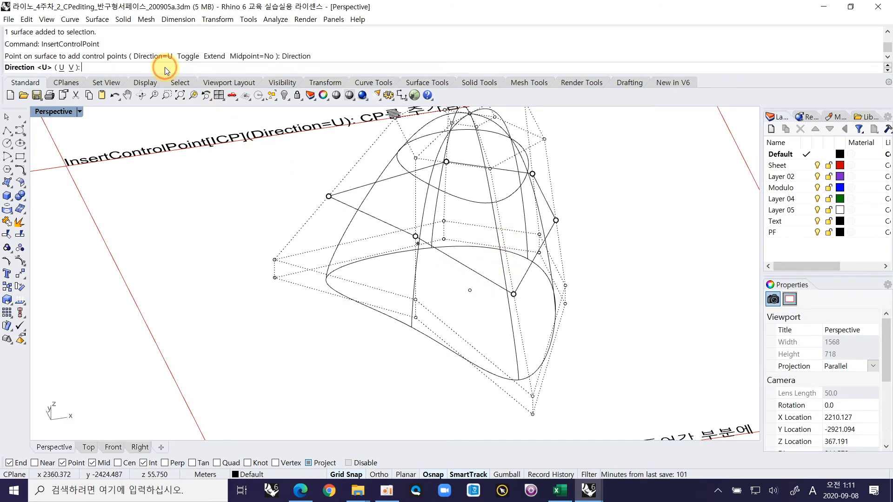
{"action": "left_click", "coordinate": [70, 68]}
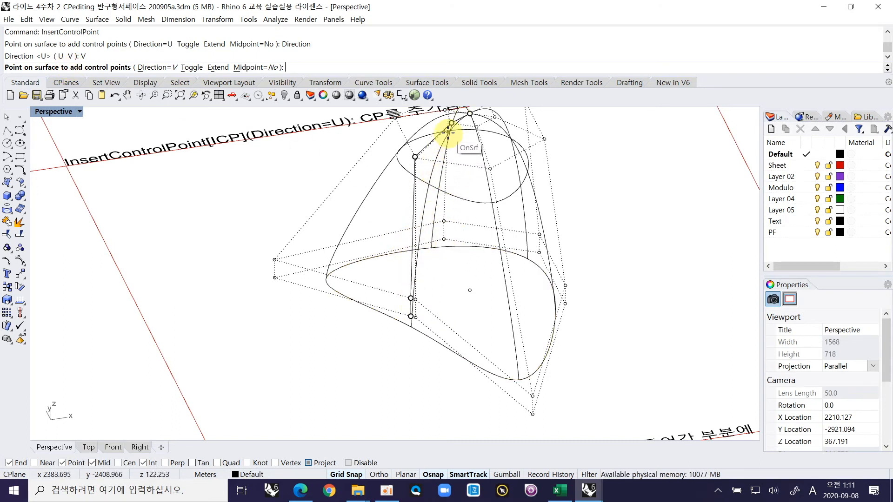
{"action": "left_click", "coordinate": [380, 304]}
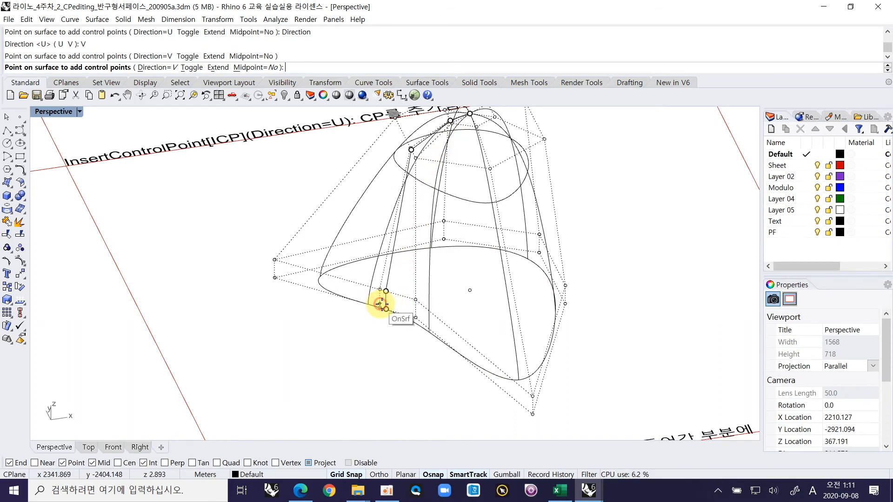
{"action": "left_click", "coordinate": [462, 354]}
{"action": "right_click", "coordinate": [455, 367]}
{"action": "left_click", "coordinate": [426, 382]}
{"action": "left_click", "coordinate": [433, 315]}
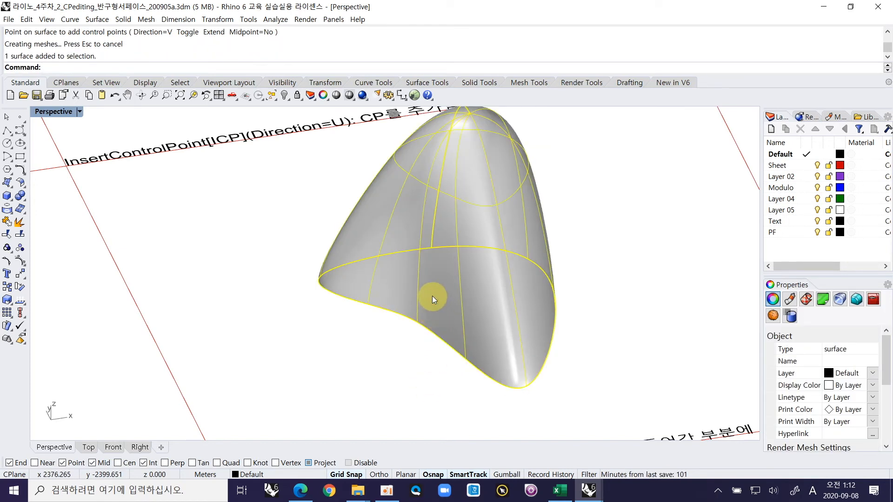
{"action": "key", "text": "F10"}
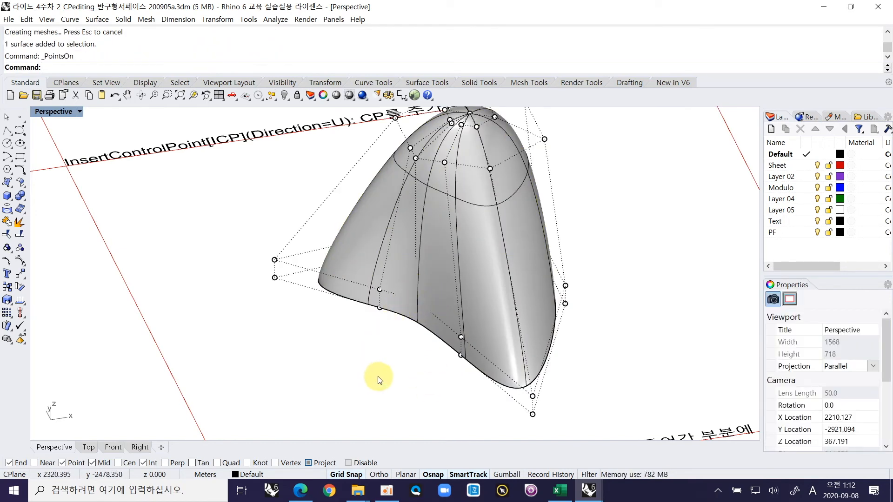
{"action": "key", "text": "Escape"}
- Copy the surface with the inserted V columns 400 m across to the neighbouring Move sheet, between the sheets' border midpoints
{"action": "left_click_drag", "start_coordinate": [576, 389], "coordinate": [375, 210]}
{"action": "type", "text": "CO"}
{"action": "key", "text": "Return"}
{"action": "right_click_drag", "start_coordinate": [427, 253], "coordinate": [424, 294], "text": "ctrl"}
{"action": "left_click", "coordinate": [320, 284]}
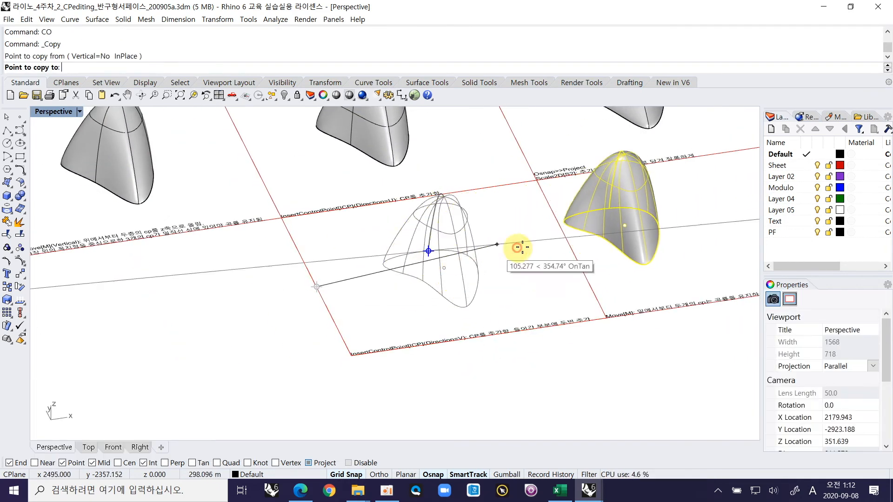
{"action": "left_click", "coordinate": [575, 259]}
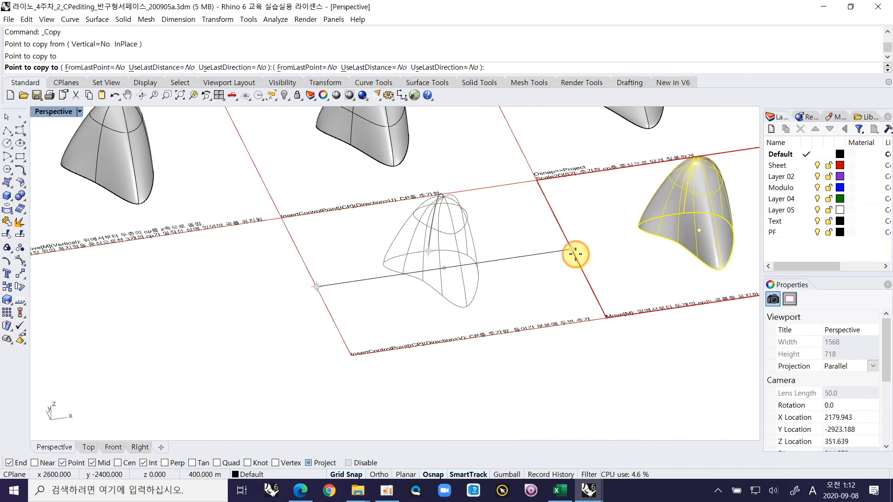
{"action": "key", "text": "Return"}
{"action": "left_click", "coordinate": [616, 252]}
- Show the new copy's control points and move the bottom pair between the two inserted columns outward by about 31.6 m
{"action": "right_click_drag", "start_coordinate": [687, 236], "coordinate": [405, 235], "text": "shift"}
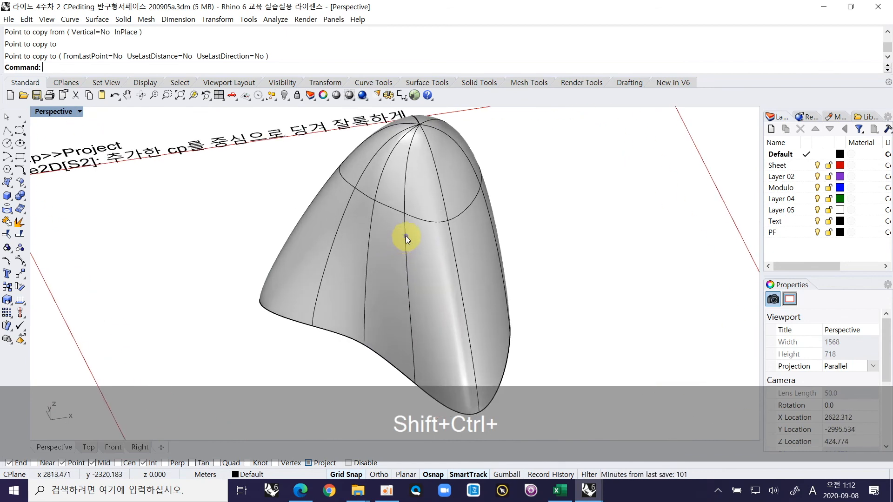
{"action": "left_click", "coordinate": [406, 235]}
{"action": "key", "text": "F10"}
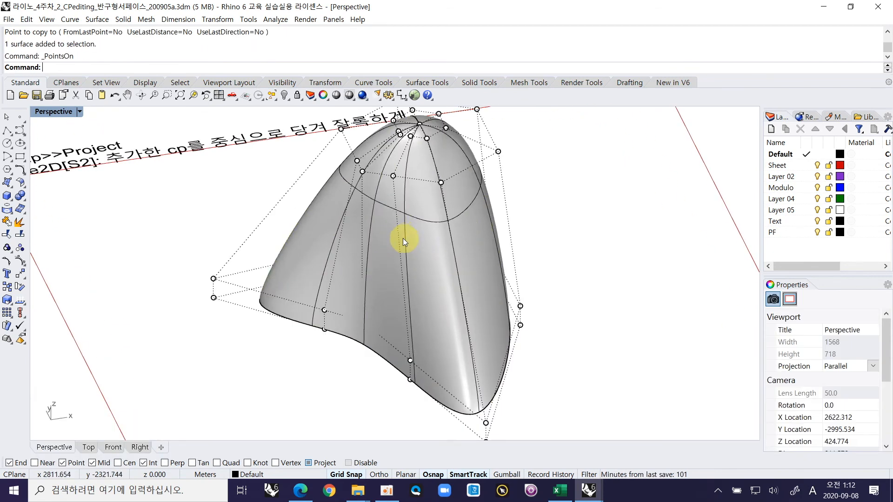
{"action": "right_click_drag", "start_coordinate": [313, 295], "coordinate": [326, 301]}
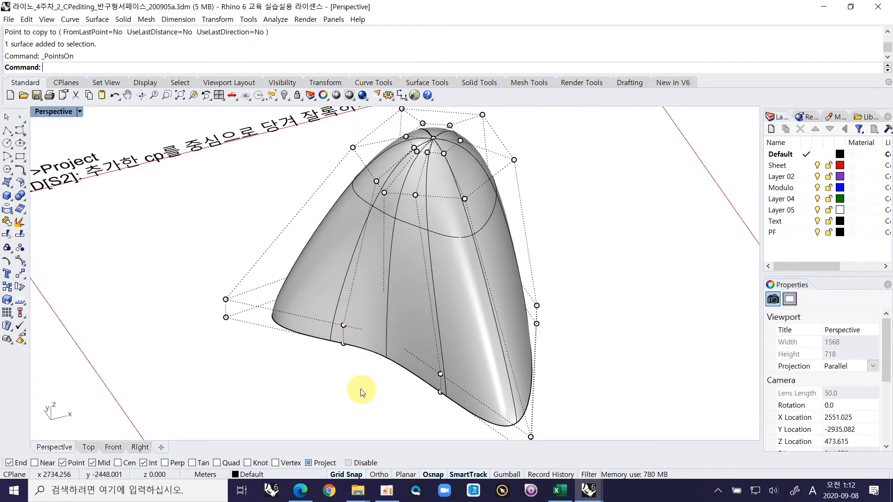
{"action": "left_click_drag", "start_coordinate": [364, 393], "coordinate": [403, 323]}
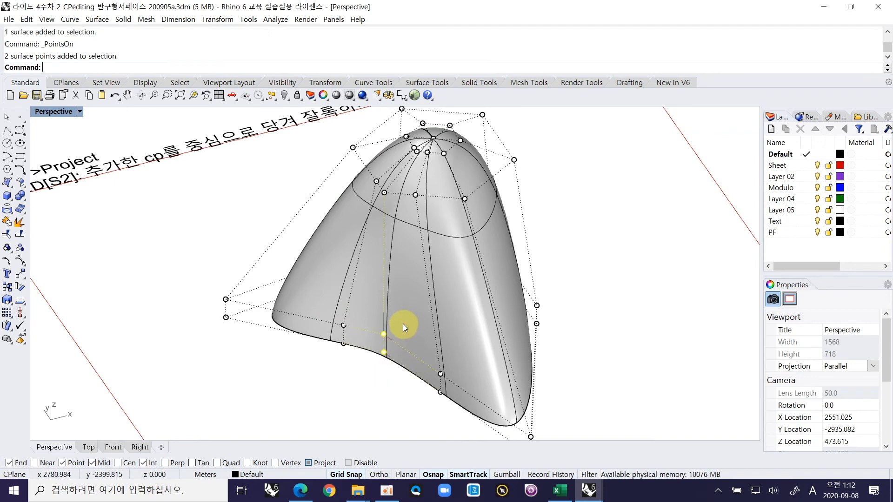
{"action": "type", "text": "M"}
{"action": "key", "text": "Return"}
{"action": "left_click", "coordinate": [379, 396]}
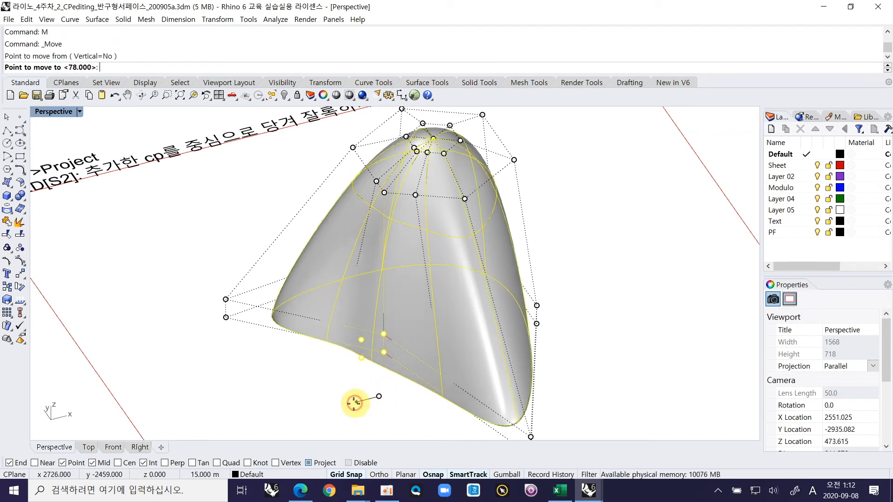
{"action": "left_click", "coordinate": [339, 417]}
- Move the bottom pair of control points left of the pulled-out front pair inward by about 20.5 m
{"action": "right_click_drag", "start_coordinate": [321, 411], "coordinate": [381, 412]}
{"action": "left_click_drag", "start_coordinate": [391, 378], "coordinate": [438, 343]}
{"action": "type", "text": "M"}
{"action": "key", "text": "Return"}
{"action": "left_click", "coordinate": [431, 412]}
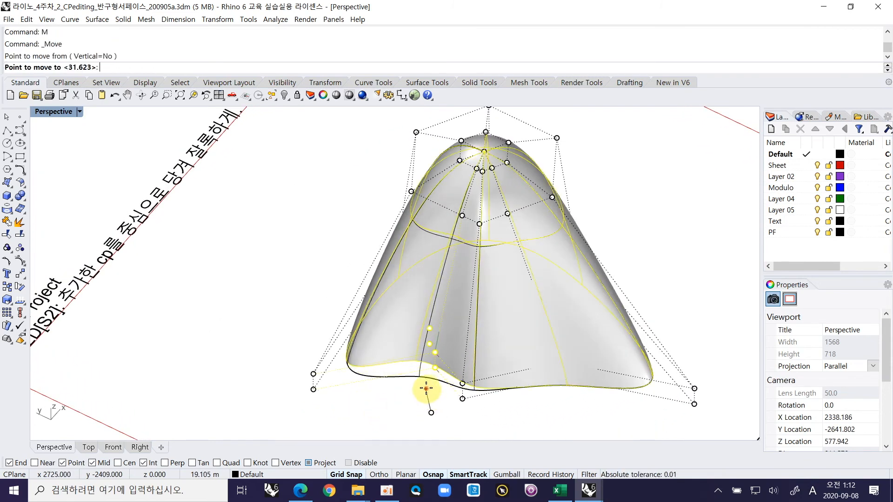
- Move the bottom pair of control points right of the pulled-out front pair inward and hide the surface's control points
{"action": "left_click_drag", "start_coordinate": [551, 409], "coordinate": [582, 356]}
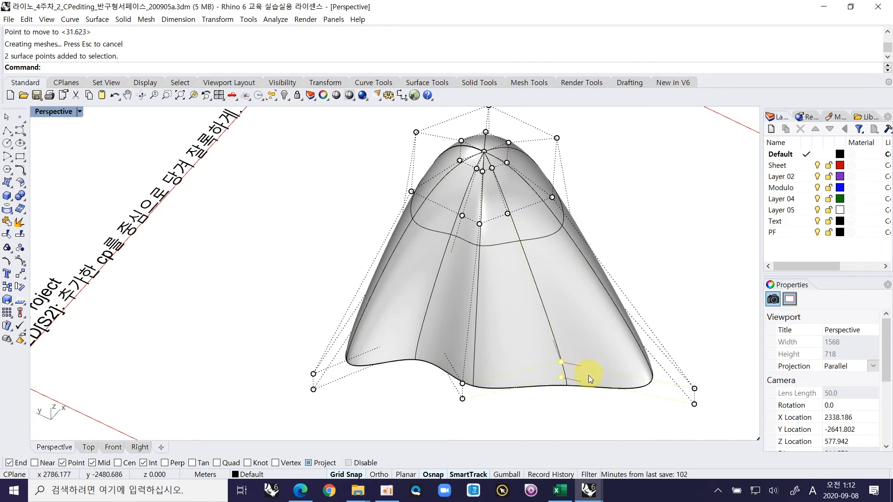
{"action": "type", "text": "M"}
{"action": "key", "text": "Return"}
{"action": "left_click", "coordinate": [589, 410]}
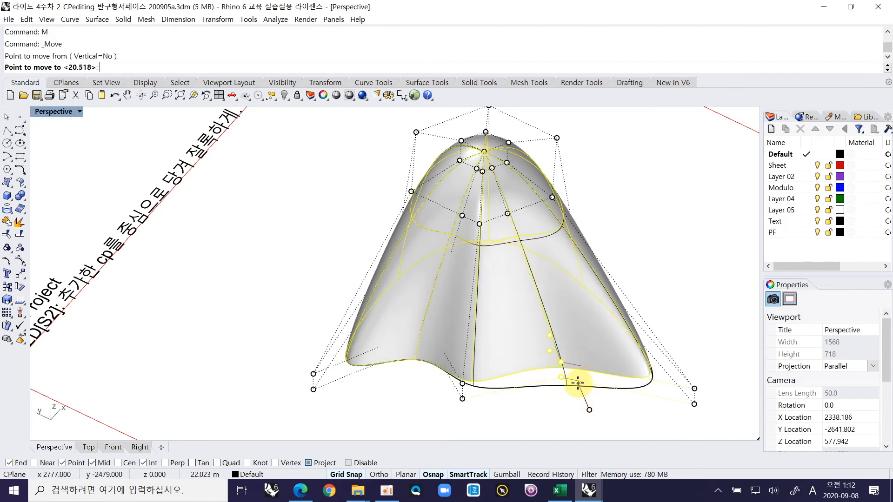
{"action": "left_click", "coordinate": [577, 379]}
{"action": "mouse_move", "coordinate": [673, 225]}
{"action": "right_mouse_down"}
{"action": "mouse_move", "coordinate": [588, 313]}
{"action": "mouse_move", "coordinate": [493, 285]}
{"action": "mouse_move", "coordinate": [397, 285]}
{"action": "mouse_move", "coordinate": [269, 265]}
{"action": "mouse_move", "coordinate": [295, 263]}
{"action": "mouse_move", "coordinate": [332, 290]}
{"action": "mouse_move", "coordinate": [485, 343]}
{"action": "mouse_move", "coordinate": [440, 325]}
{"action": "mouse_move", "coordinate": [340, 213]}
{"action": "mouse_move", "coordinate": [388, 225]}
{"action": "mouse_move", "coordinate": [455, 216]}
{"action": "mouse_move", "coordinate": [454, 225]}
{"action": "mouse_move", "coordinate": [346, 237]}
{"action": "mouse_move", "coordinate": [544, 277]}
{"action": "mouse_move", "coordinate": [474, 319]}
{"action": "mouse_move", "coordinate": [482, 301]}
{"action": "mouse_move", "coordinate": [500, 349]}
{"action": "right_mouse_up"}
{"action": "right_click_drag", "start_coordinate": [375, 309], "coordinate": [532, 285], "text": "ctrl+shift"}
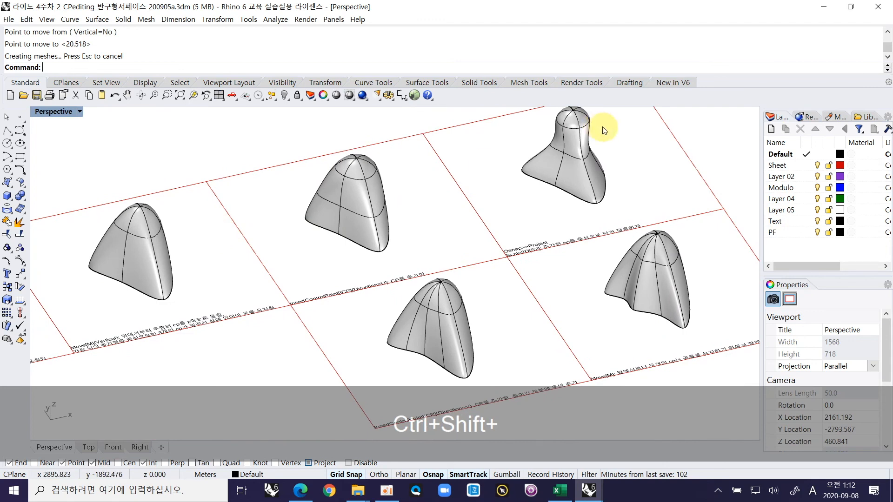
{"action": "right_click_drag", "start_coordinate": [609, 143], "coordinate": [608, 192], "text": "shift"}
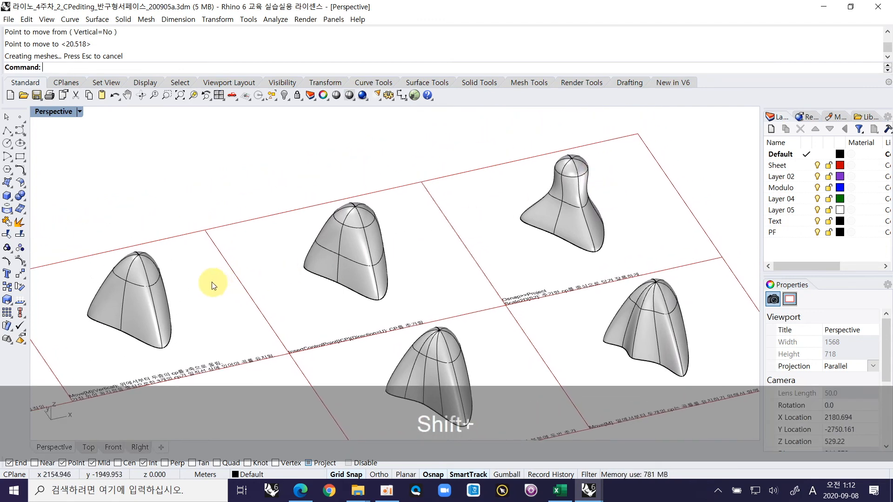
{"action": "key", "text": "ctrl+2"}
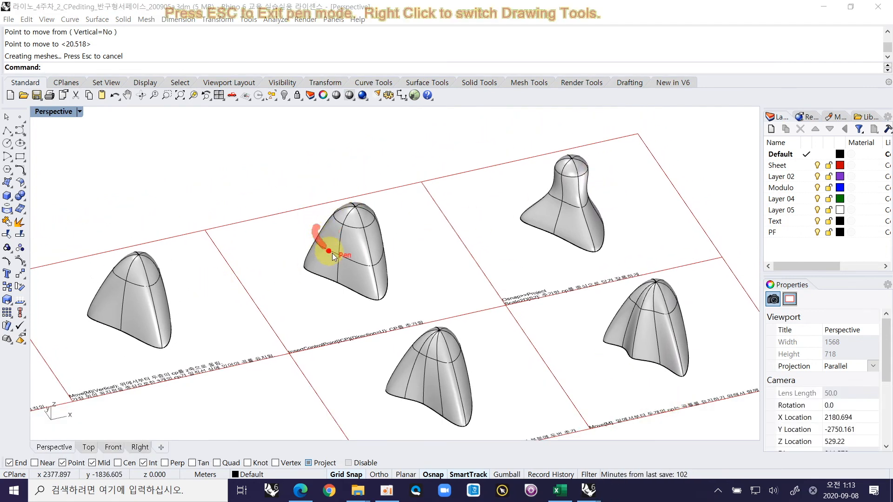
{"action": "left_click_drag", "start_coordinate": [367, 264], "coordinate": [376, 239]}
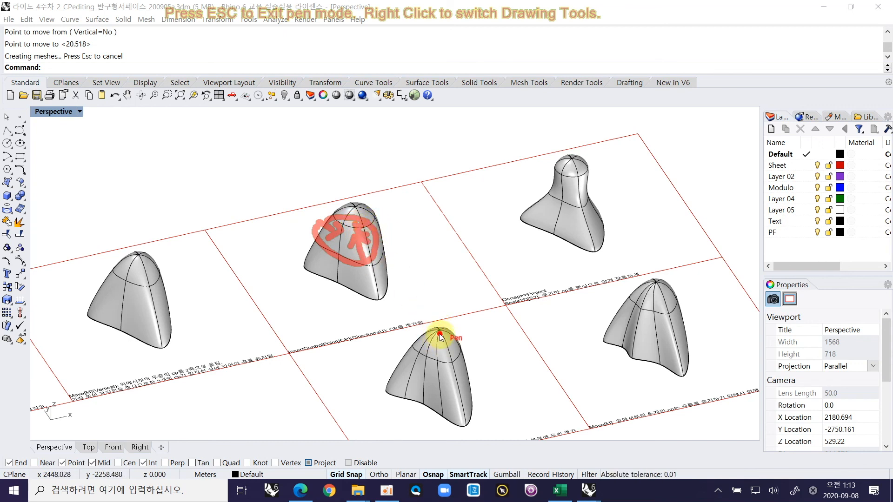
{"action": "mouse_move", "coordinate": [421, 348]}
{"action": "left_mouse_down"}
{"action": "mouse_move", "coordinate": [404, 393]}
{"action": "mouse_move", "coordinate": [442, 417]}
{"action": "left_mouse_up"}
{"action": "mouse_move", "coordinate": [414, 241]}
{"action": "left_mouse_down"}
{"action": "mouse_move", "coordinate": [438, 251]}
{"action": "mouse_move", "coordinate": [450, 279]}
{"action": "left_mouse_up"}
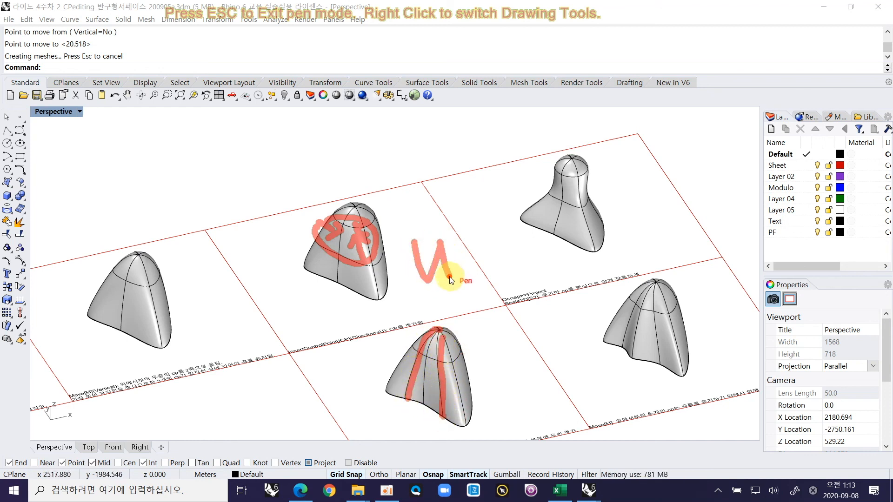
{"action": "mouse_move", "coordinate": [472, 350]}
{"action": "left_mouse_down"}
{"action": "mouse_move", "coordinate": [491, 372]}
{"action": "mouse_move", "coordinate": [513, 347]}
{"action": "left_mouse_up"}
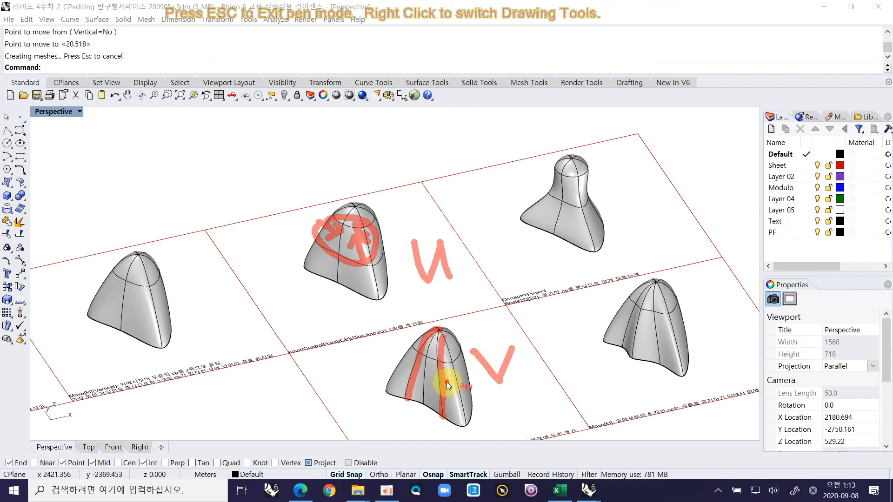